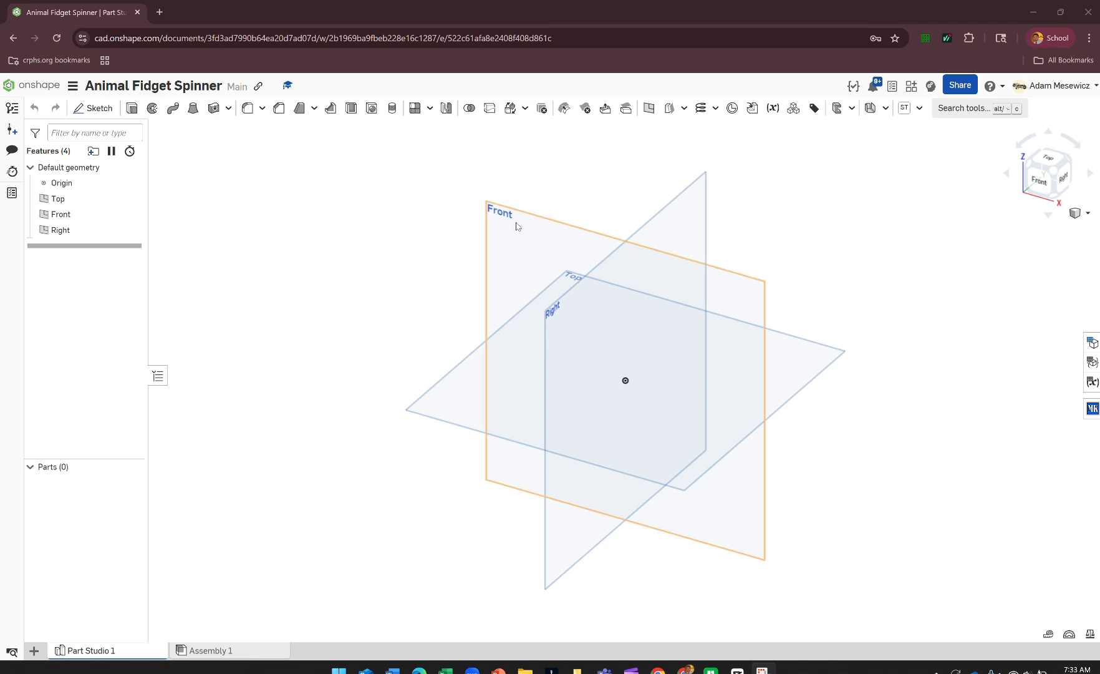
Search Google for "simple silhouette animal" in a new browser tab and show the image results.
click(159, 11)
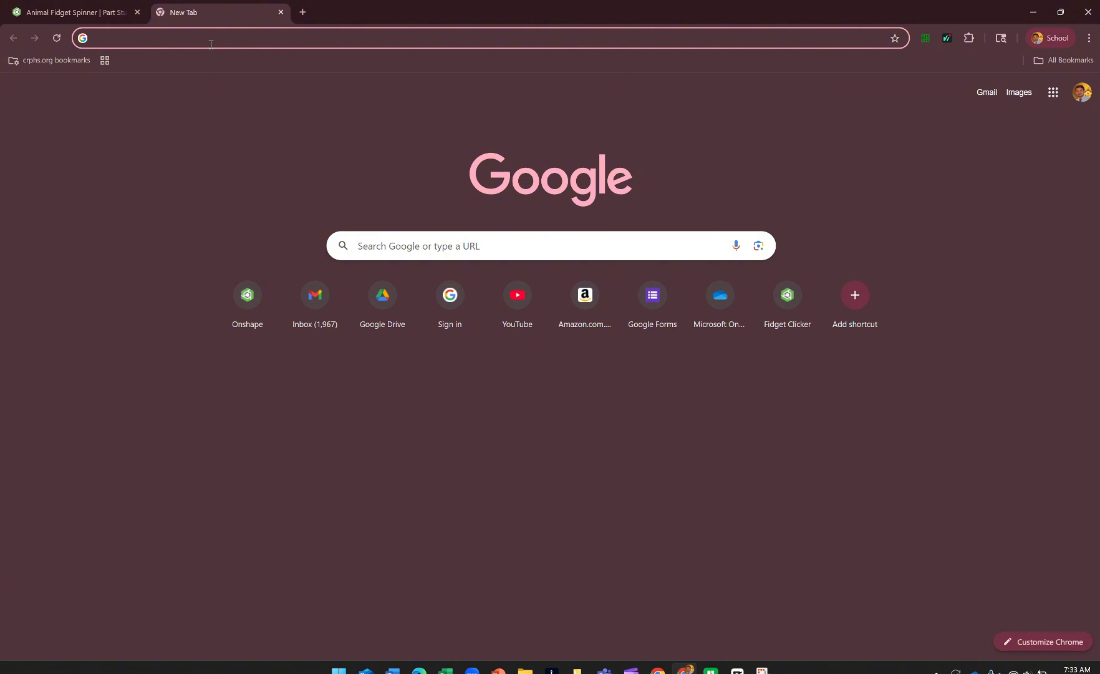
text(simple silhouette animal)
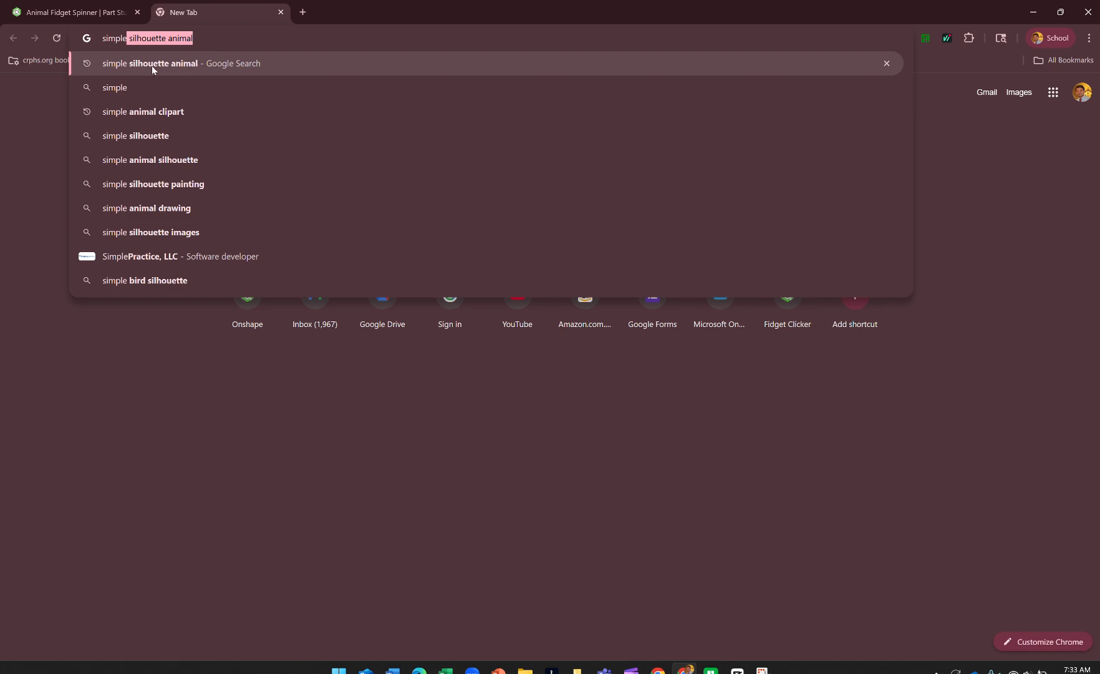
click(190, 63)
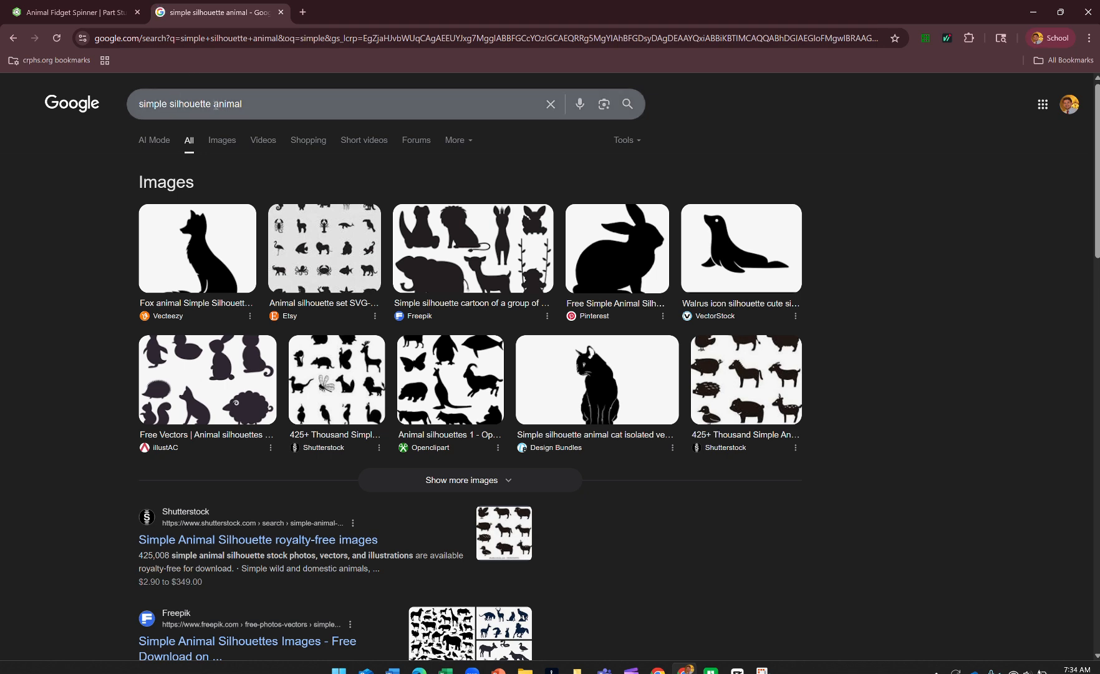
click(225, 140)
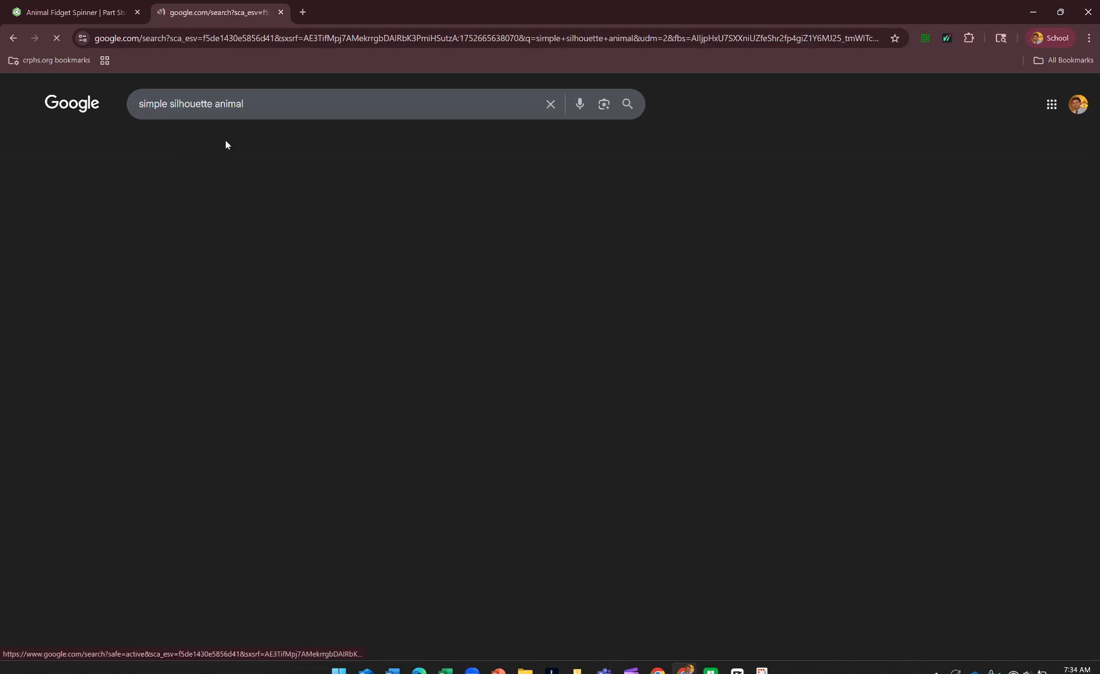
Browse the silhouette image results and open the preview of the black sea turtle from Silhouette Garden.
scroll(329, 263, down, 1)
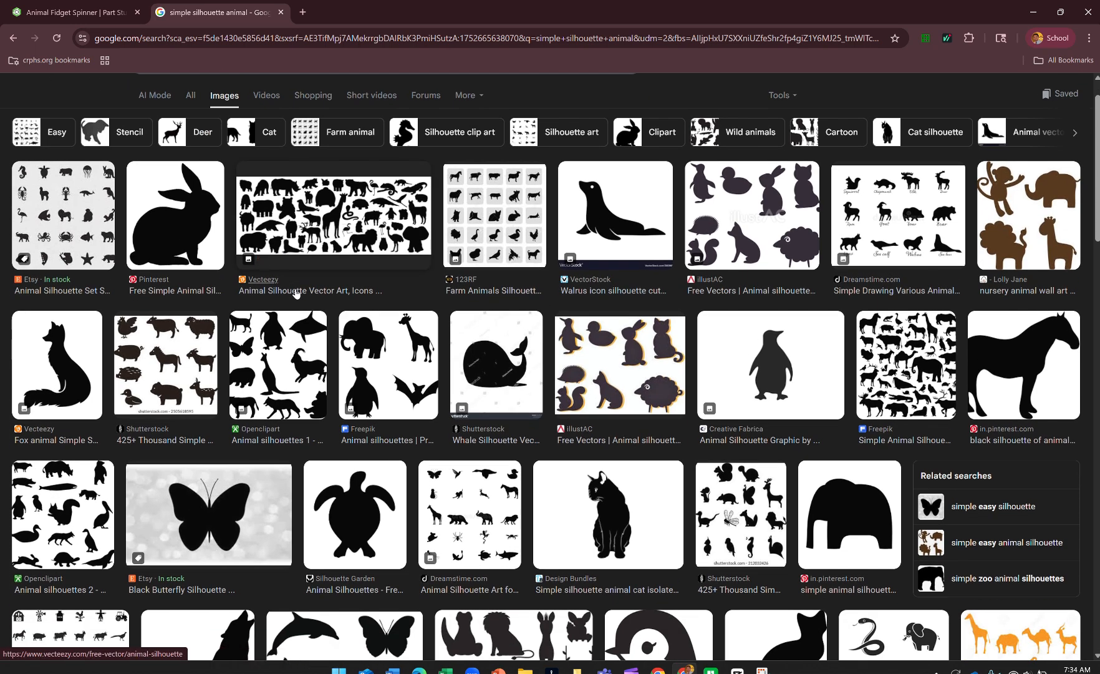
scroll(560, 293, down, 1)
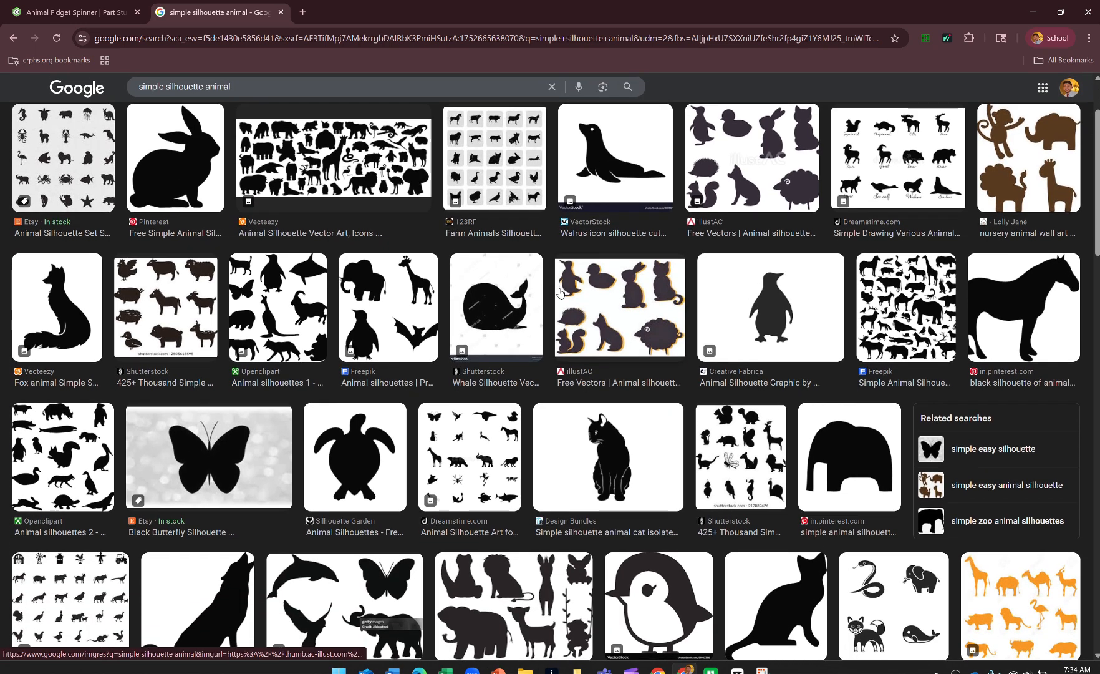
scroll(560, 293, down, 1)
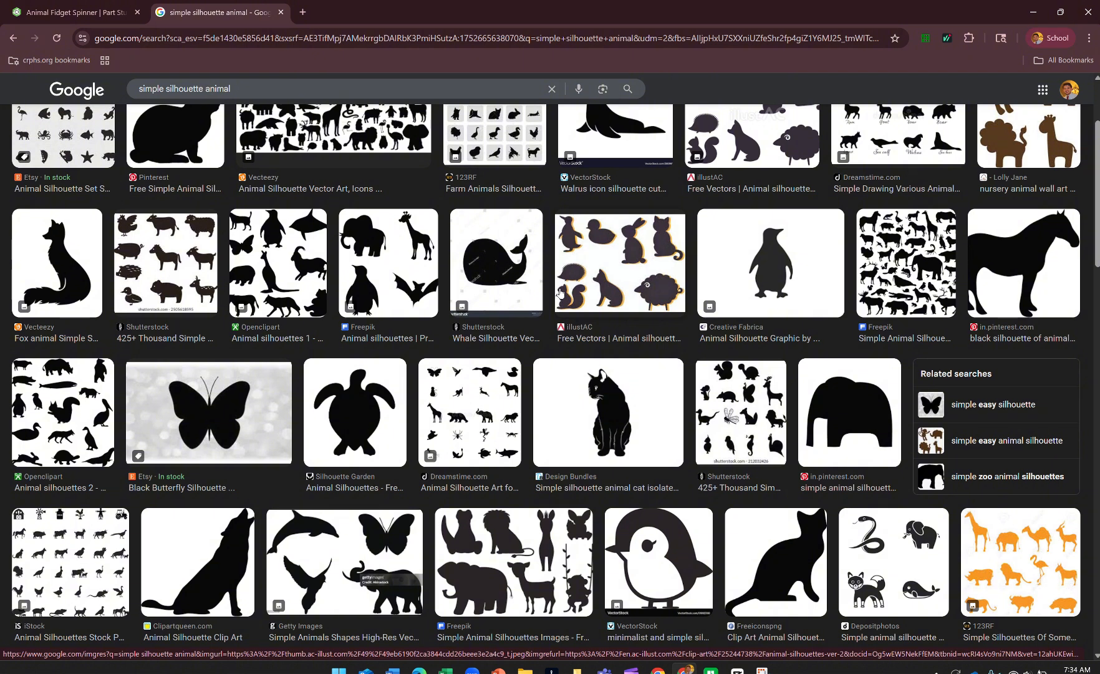
scroll(560, 293, down, 1)
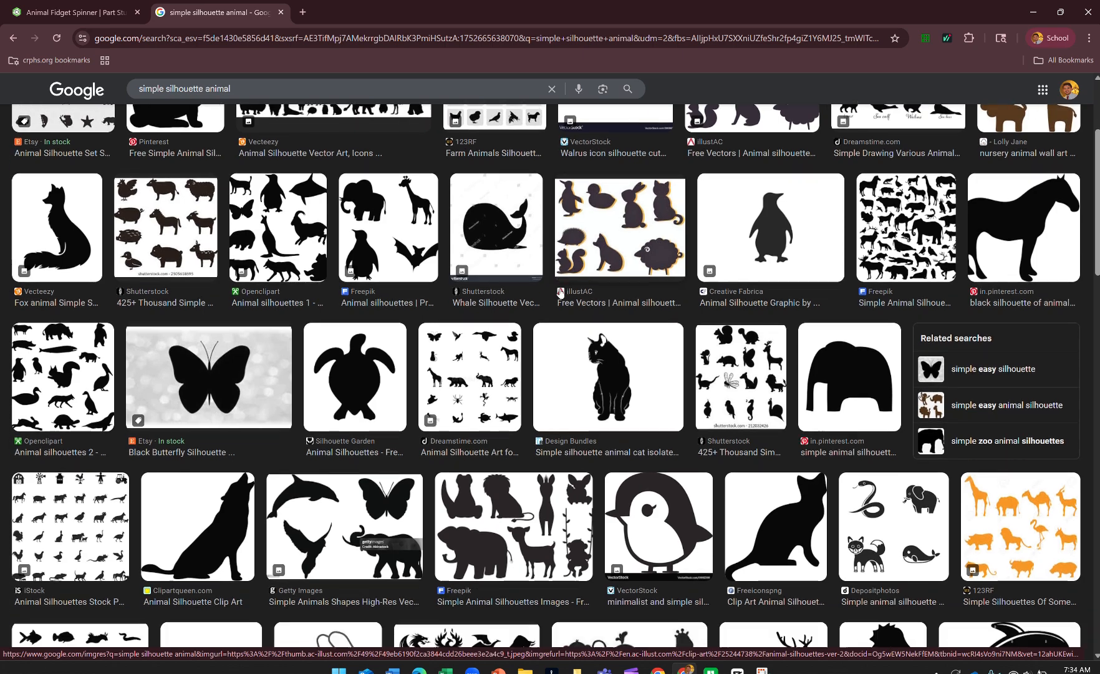
scroll(560, 293, down, 3)
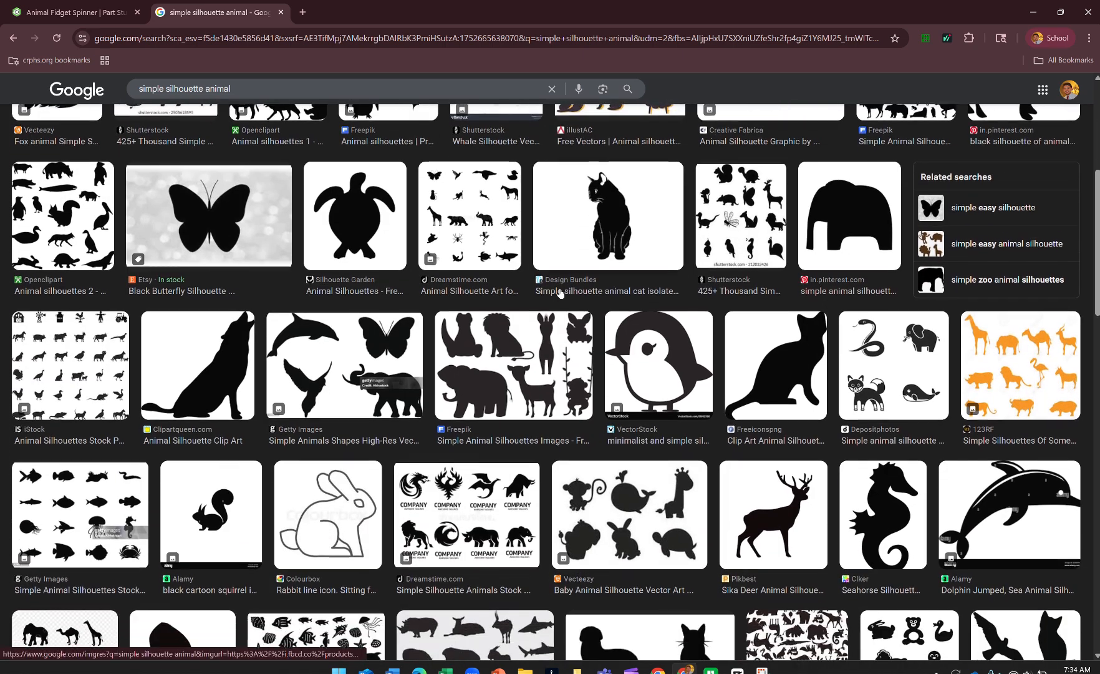
scroll(560, 293, down, 1)
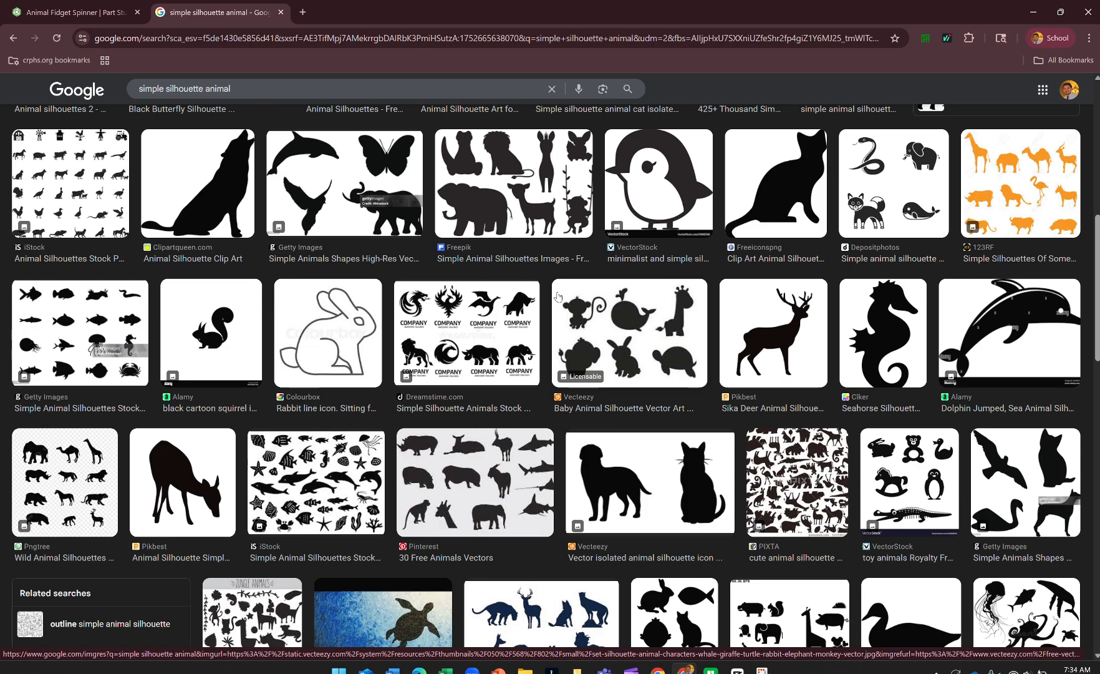
scroll(558, 297, up, 3)
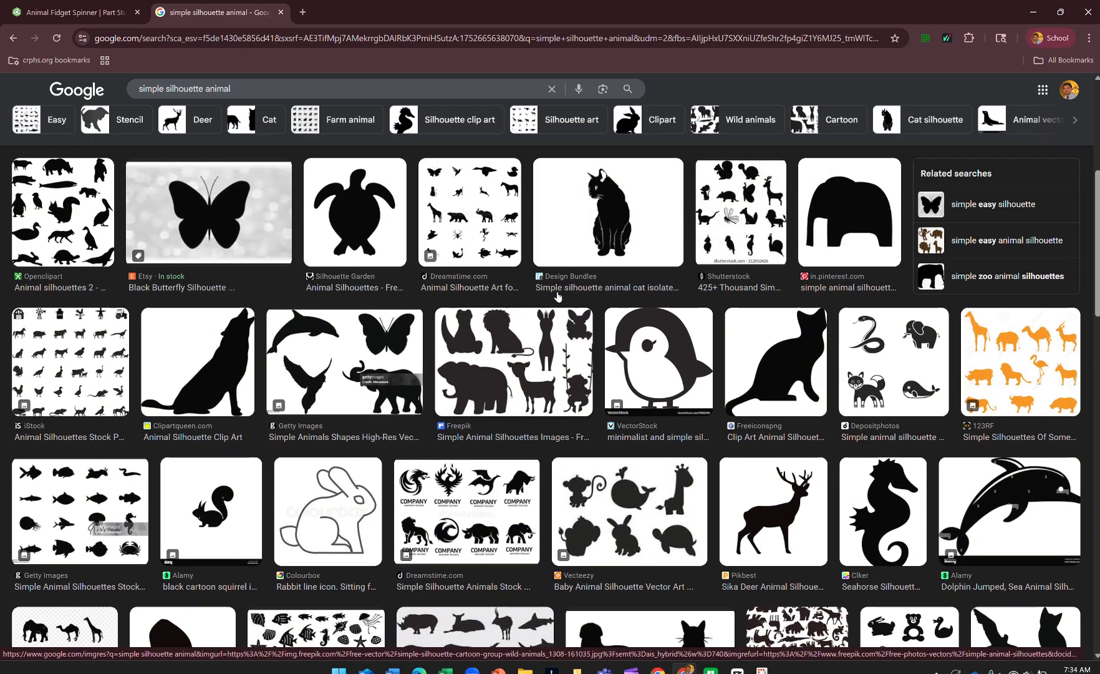
scroll(558, 296, up, 2)
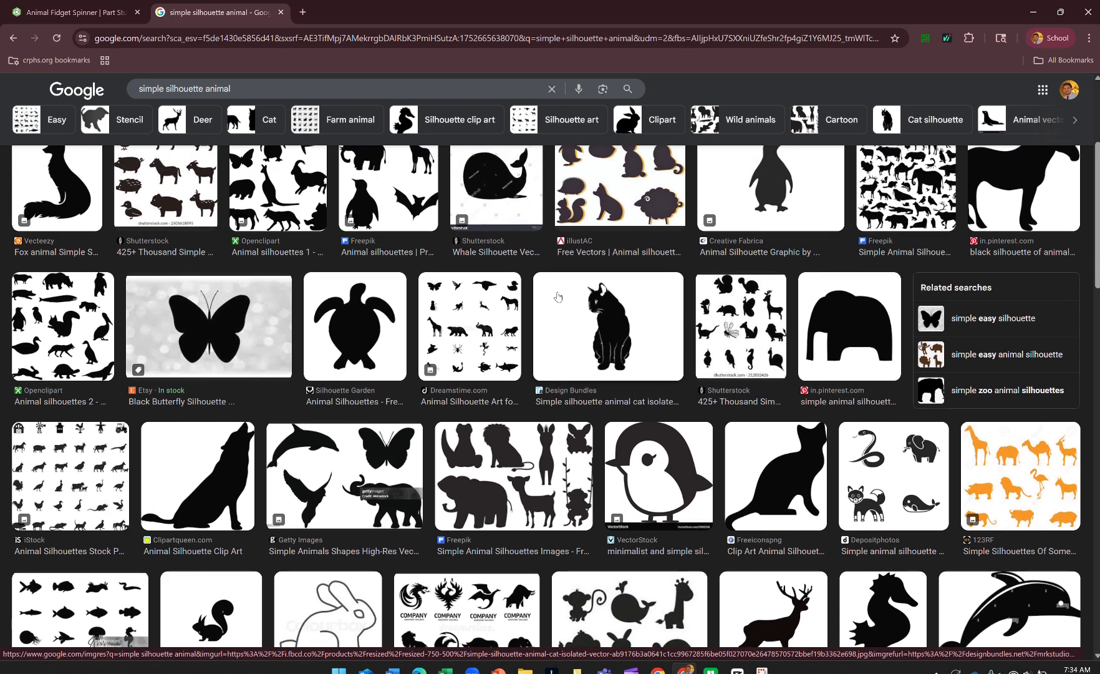
scroll(367, 330, up, 1)
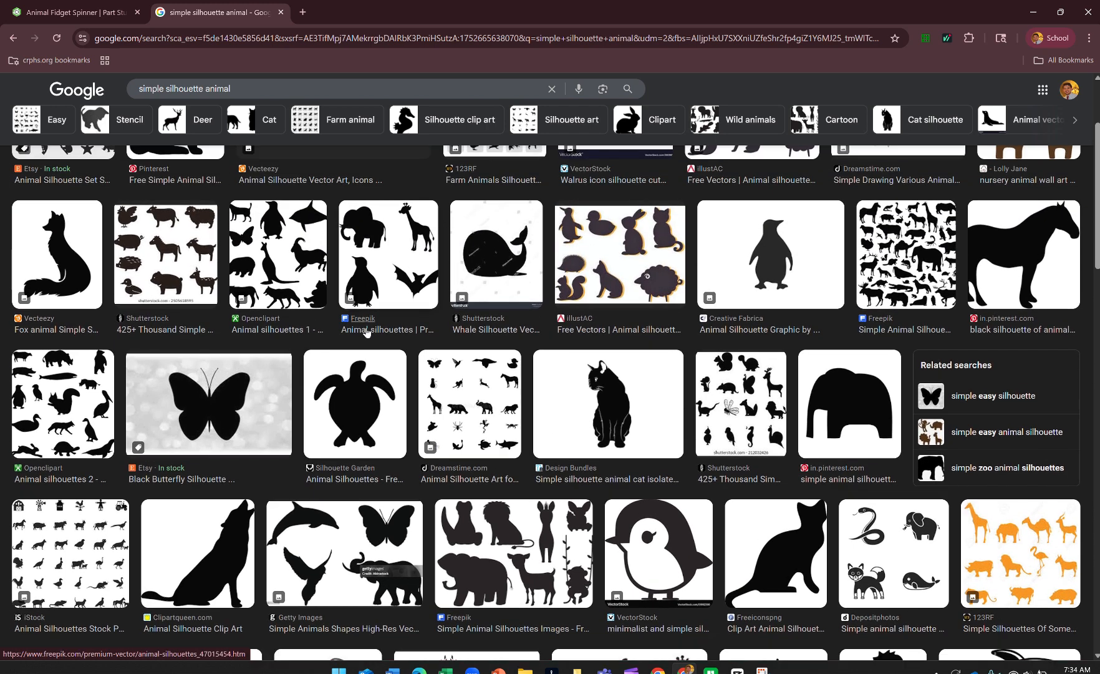
click(362, 407)
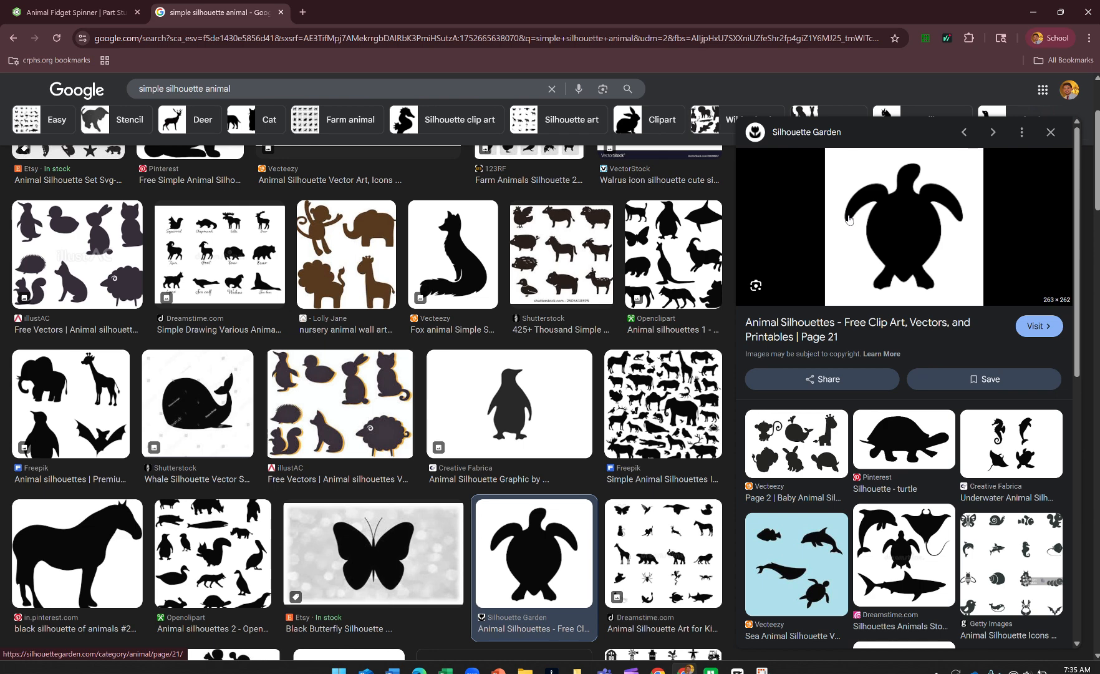
Capture a rectangular screen snip around the enlarged turtle silhouette and open the capture in Snipping Tool.
key(super+shift+s)
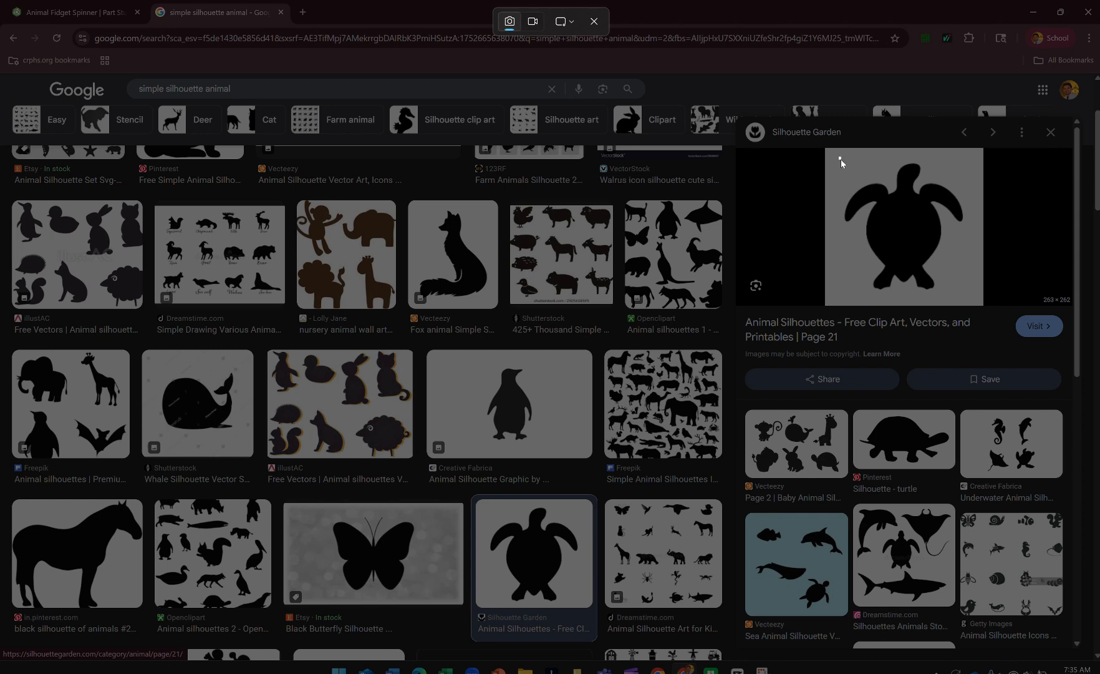
drag(841, 159, 966, 293)
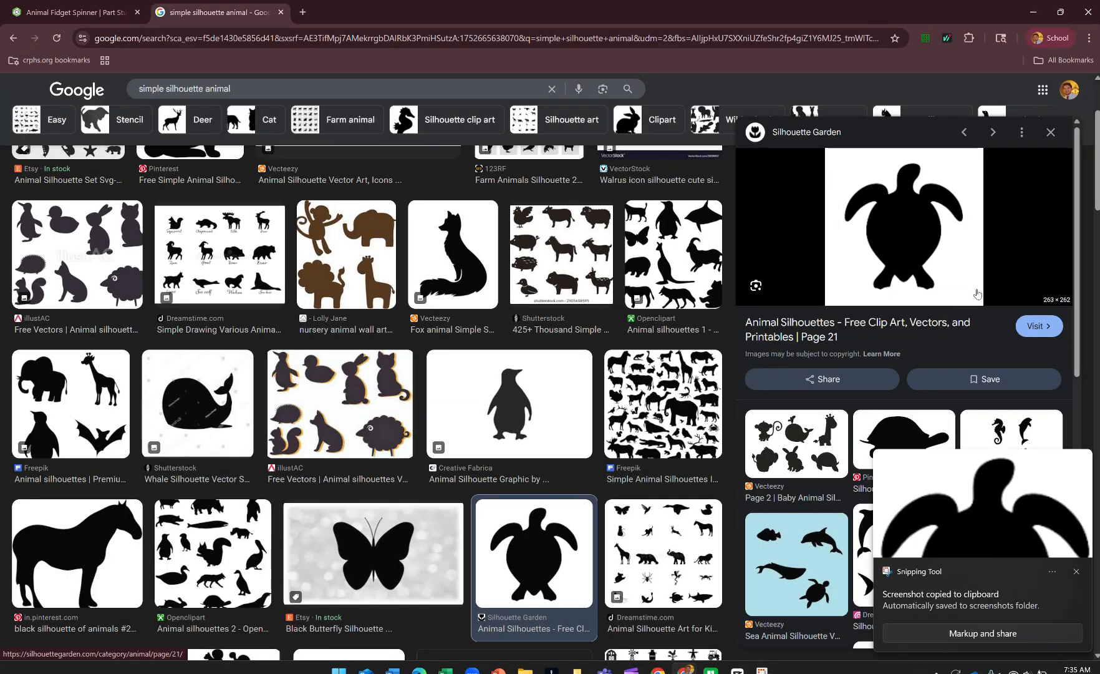
click(986, 529)
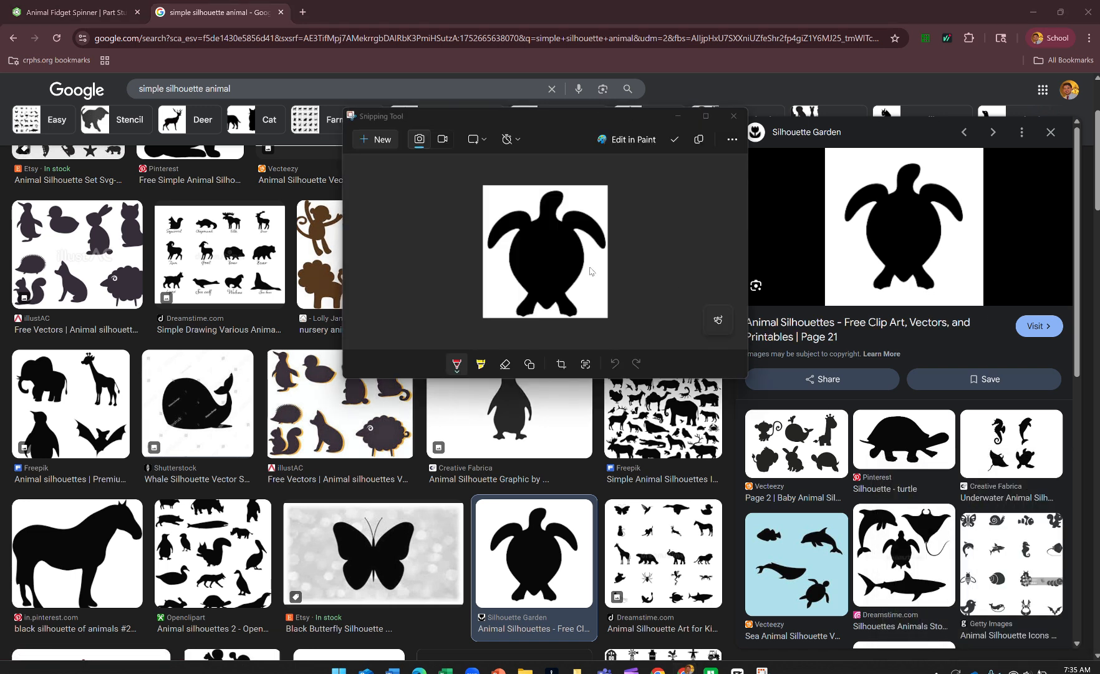
Save the turtle snip as a PNG named "tutrtle" in the Downloads folder and close Snipping Tool.
click(675, 143)
click(405, 207)
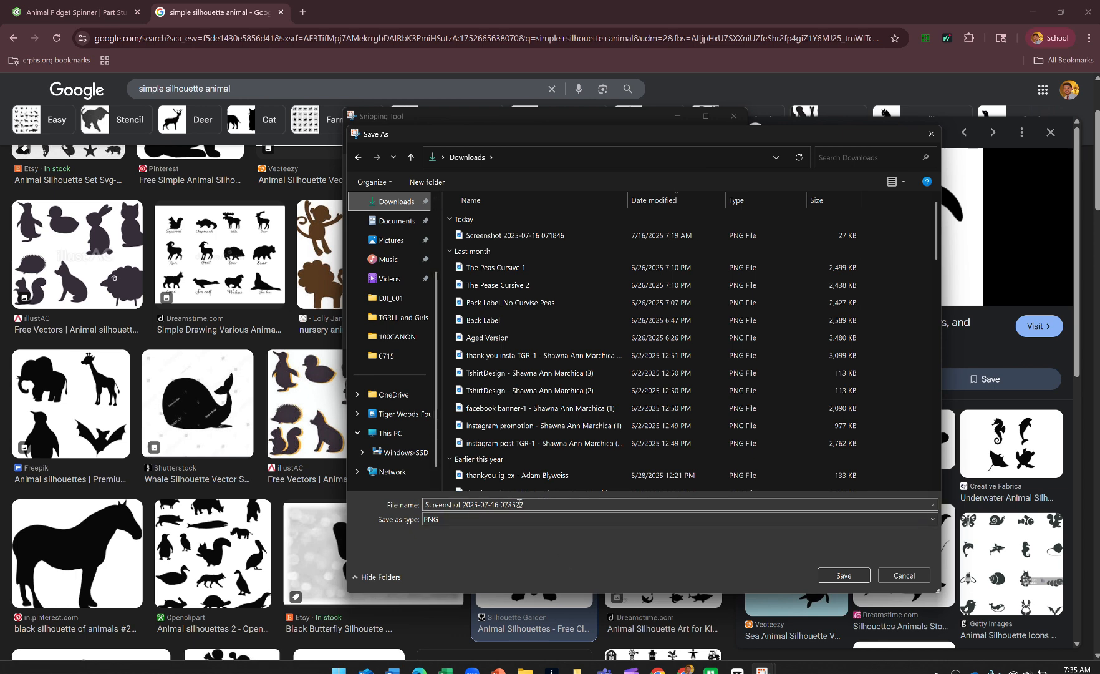
click(498, 504)
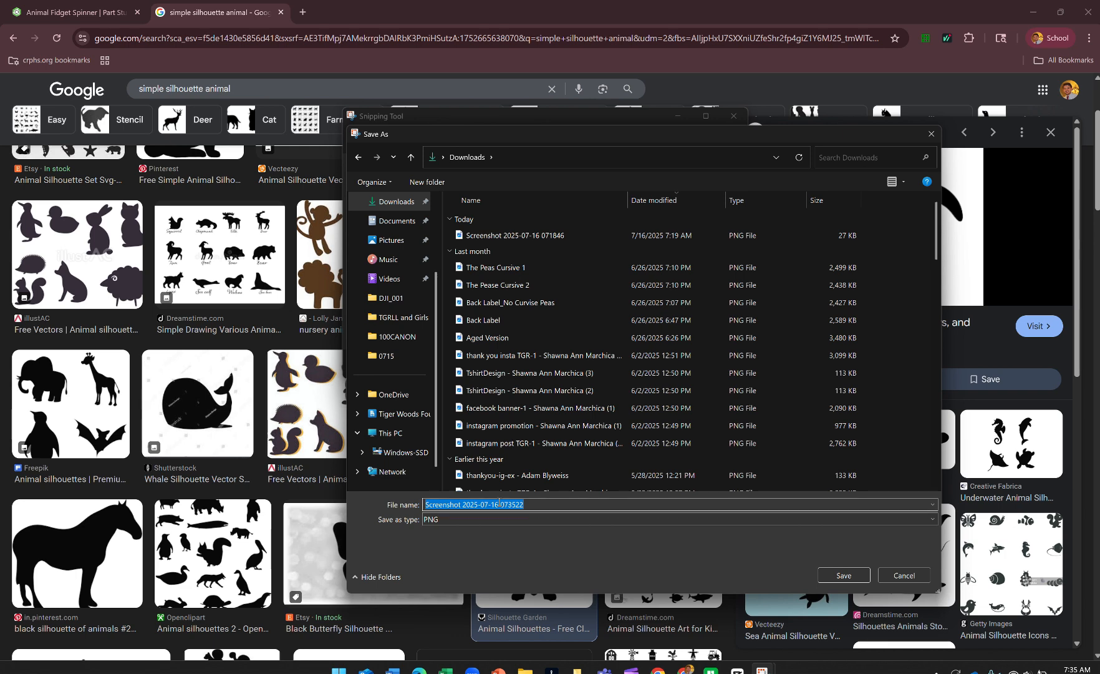
text(tutrtle)
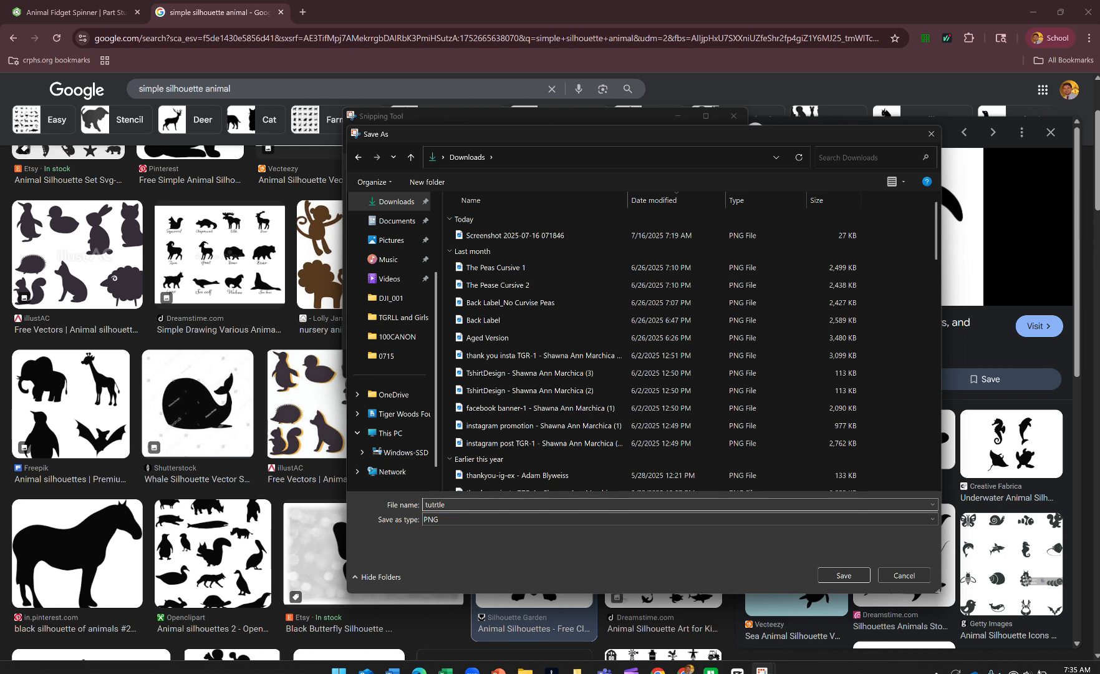
click(843, 575)
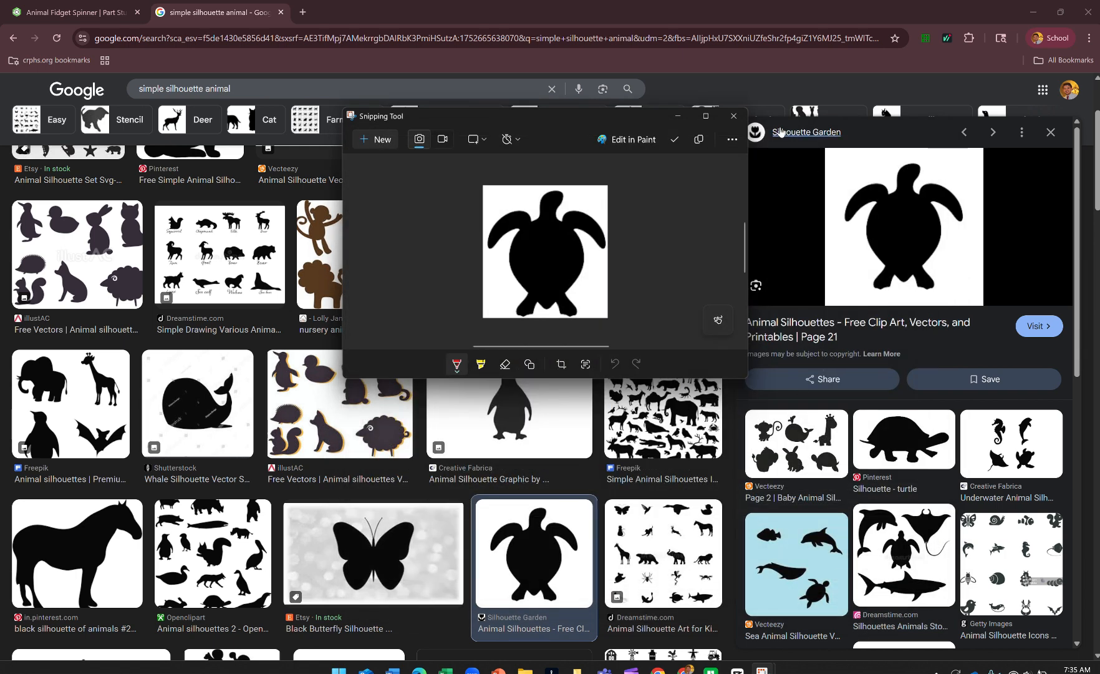
click(734, 116)
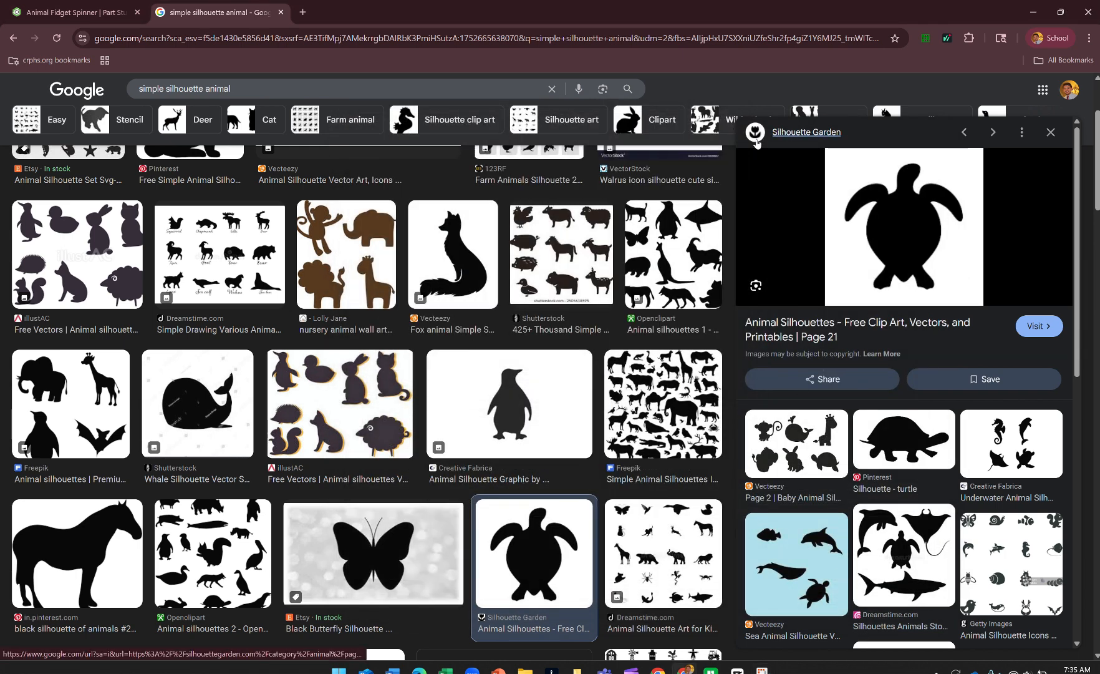
Switch to the Onshape Animal Fidget Spinner document, view it from the top, and hide the Front and Right planes.
click(79, 14)
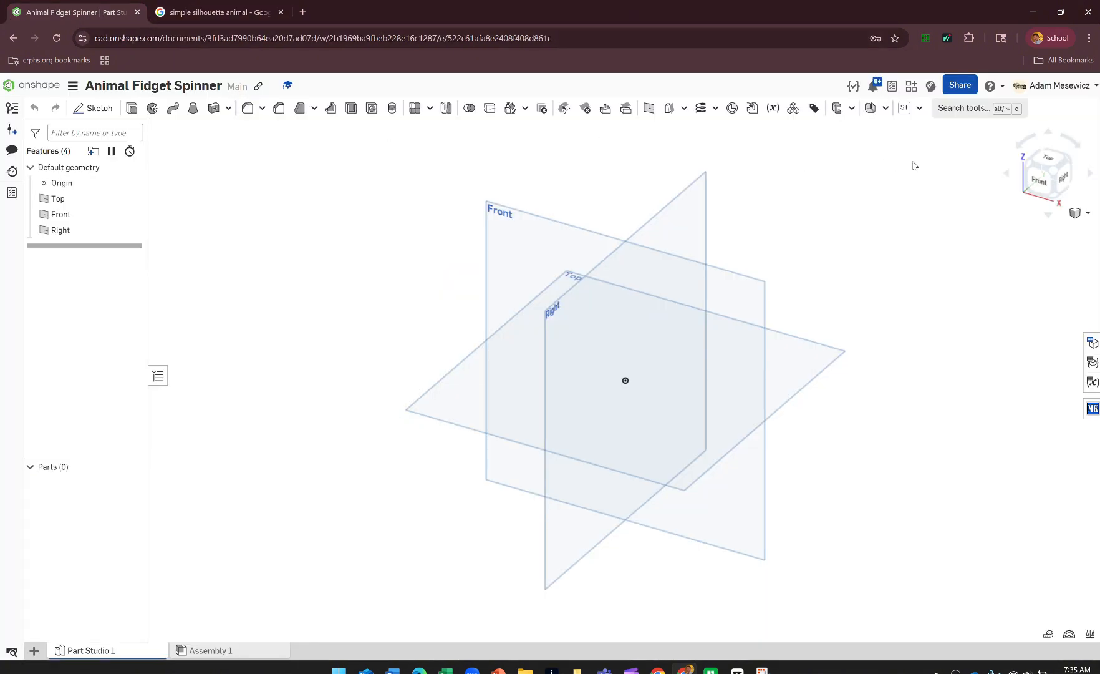
click(1048, 158)
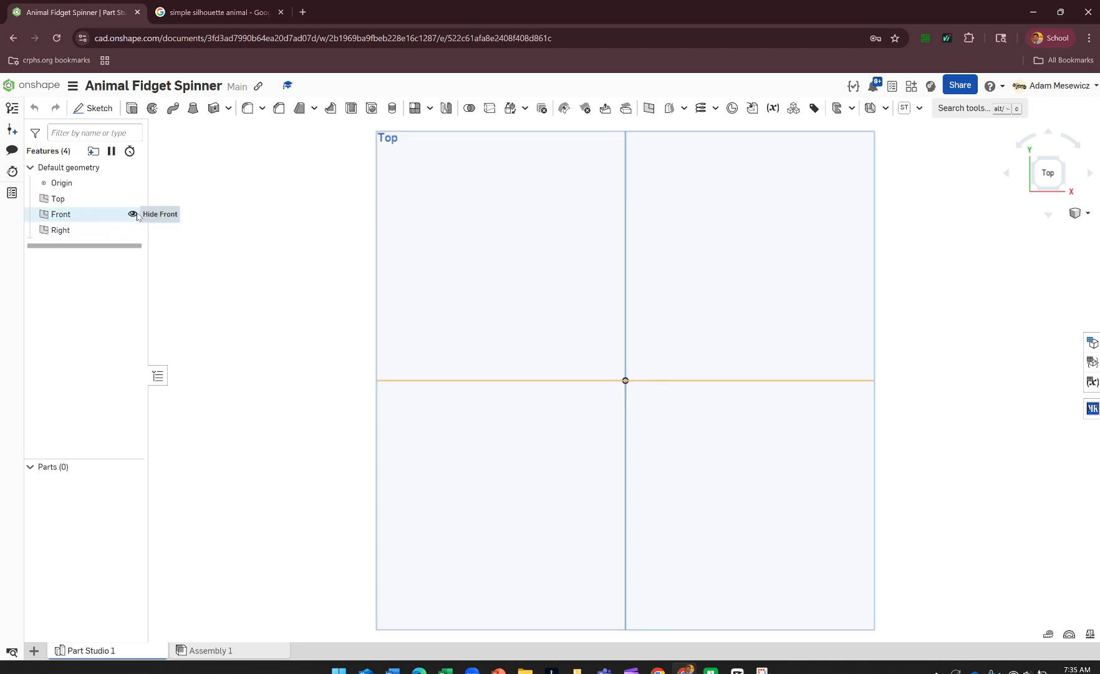
click(132, 214)
click(132, 230)
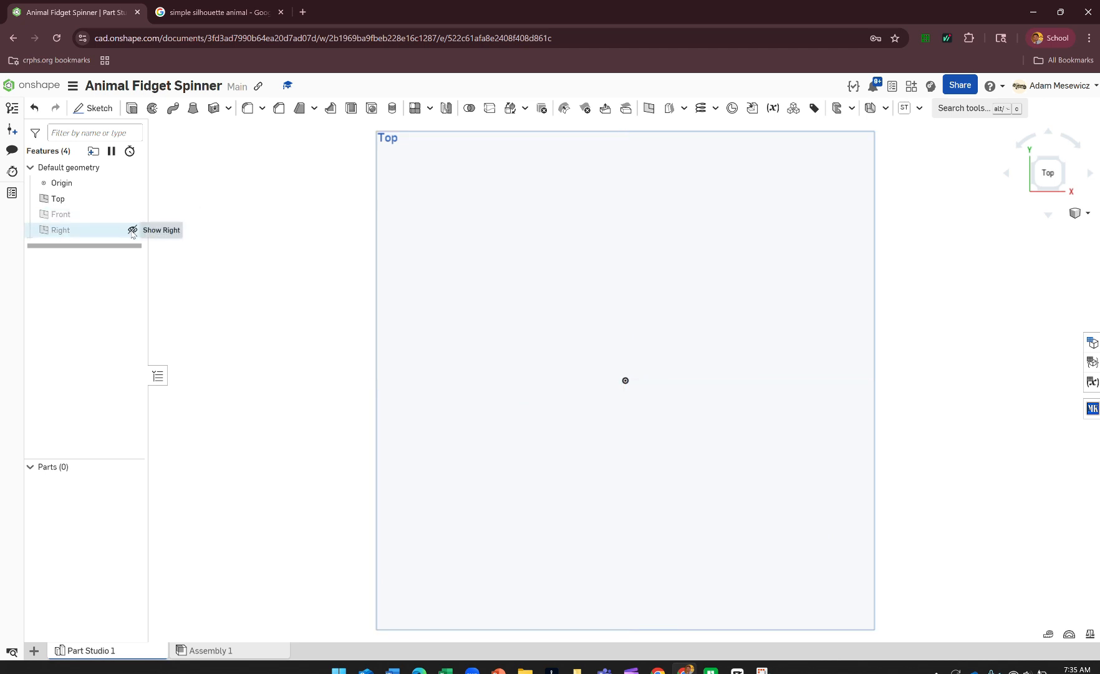
Create a sketch named "Animal Picture" on the Top plane, accept it, and reopen it for editing.
click(92, 108)
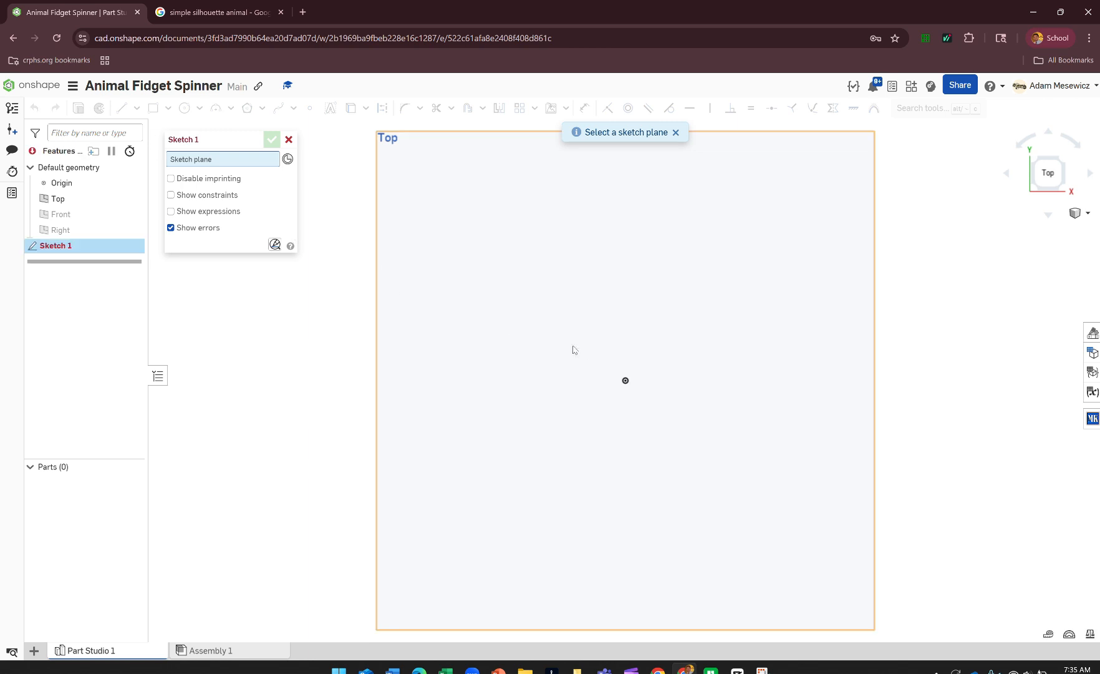
click(591, 354)
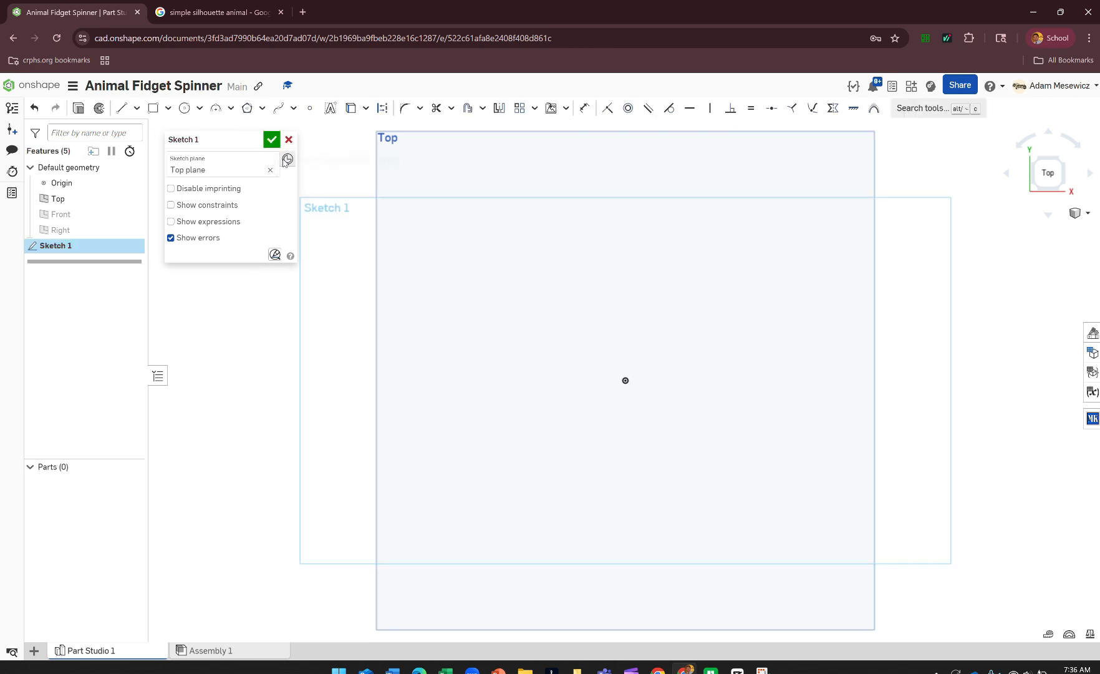
click(253, 140)
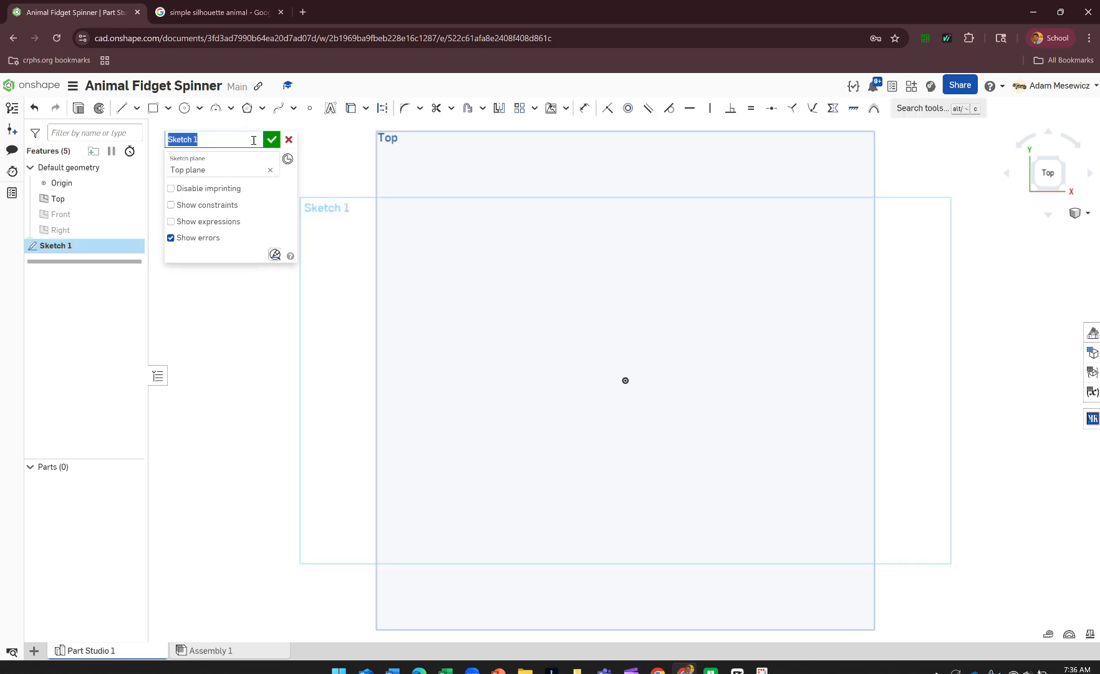
text(Animal Picture)
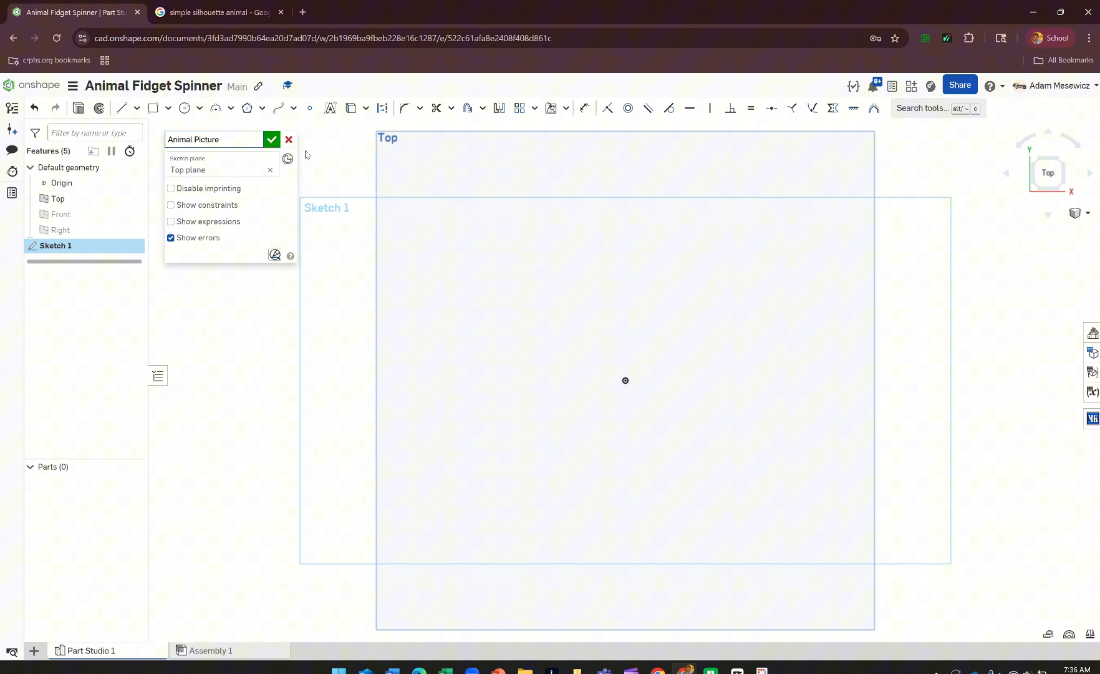
click(273, 140)
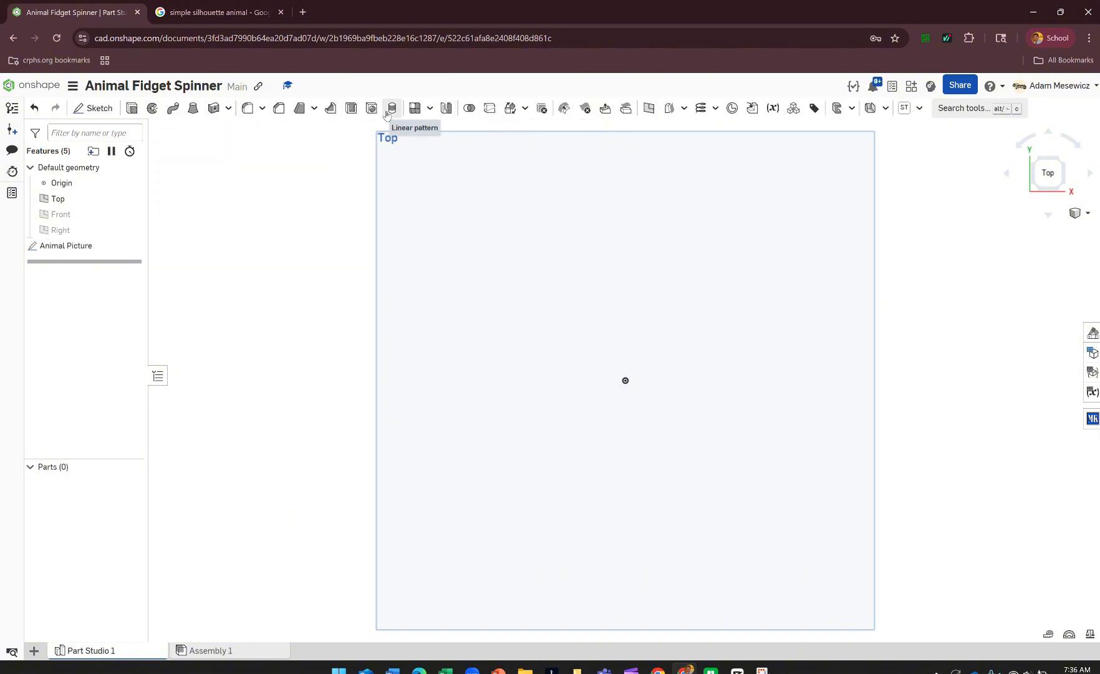
double_click(98, 249)
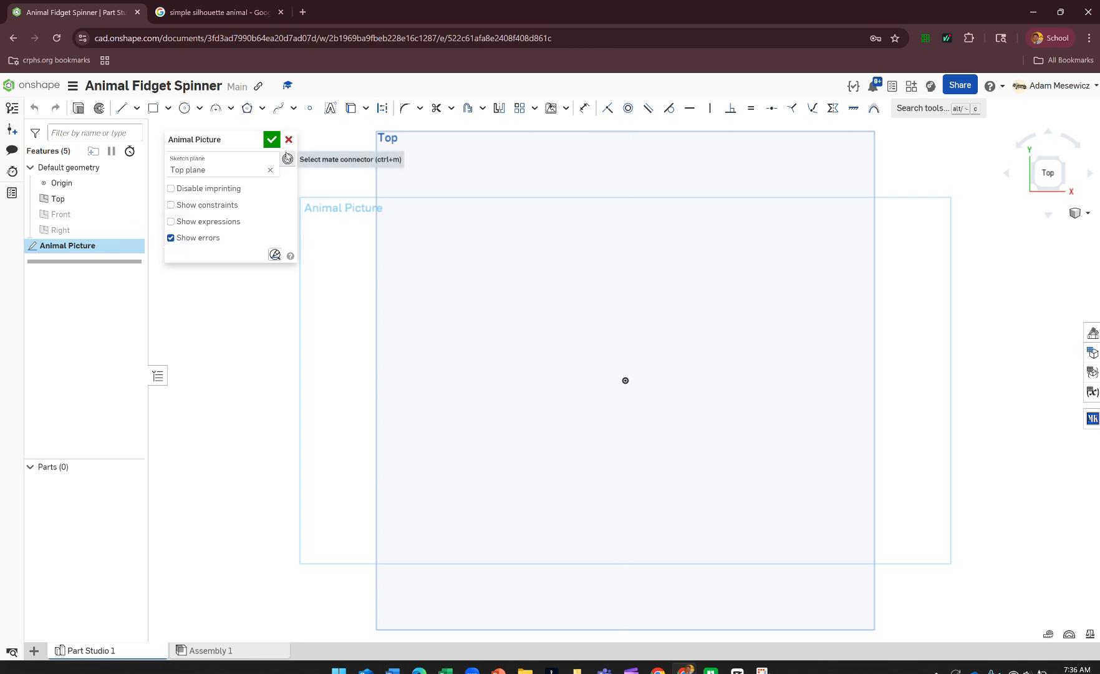
click(566, 108)
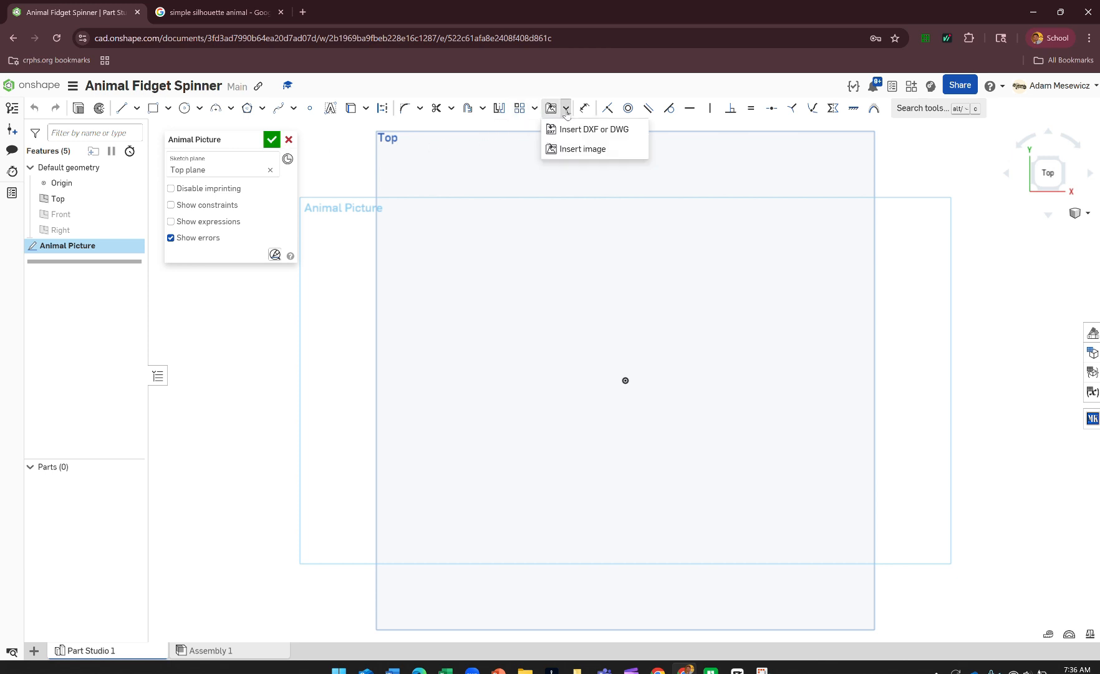
click(586, 129)
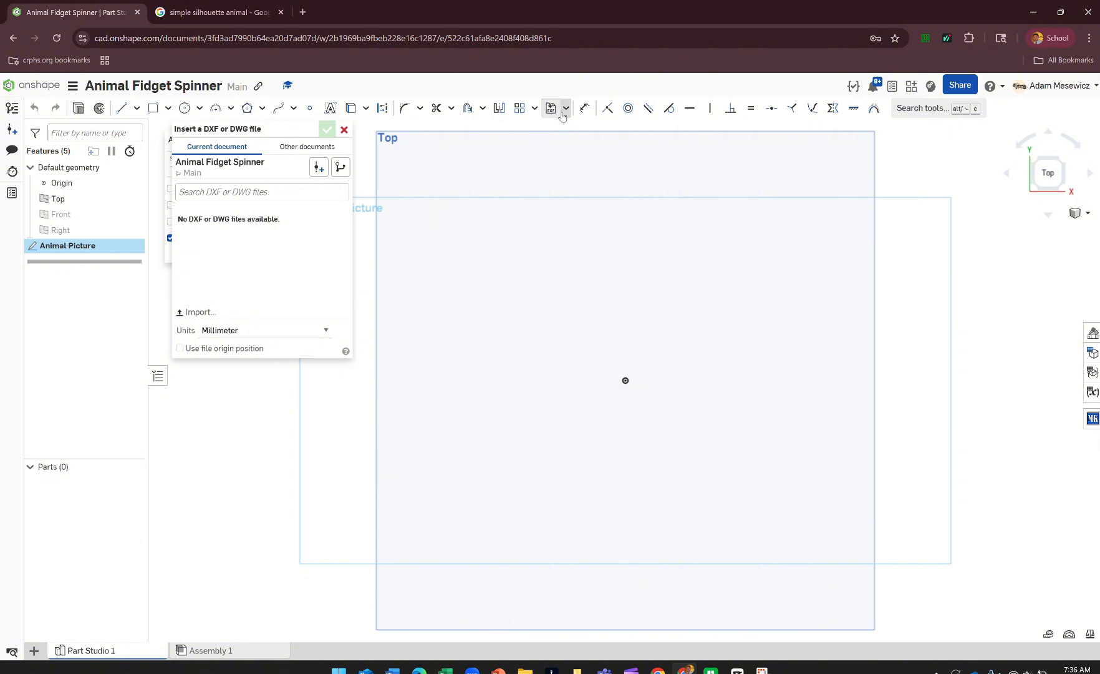
click(344, 130)
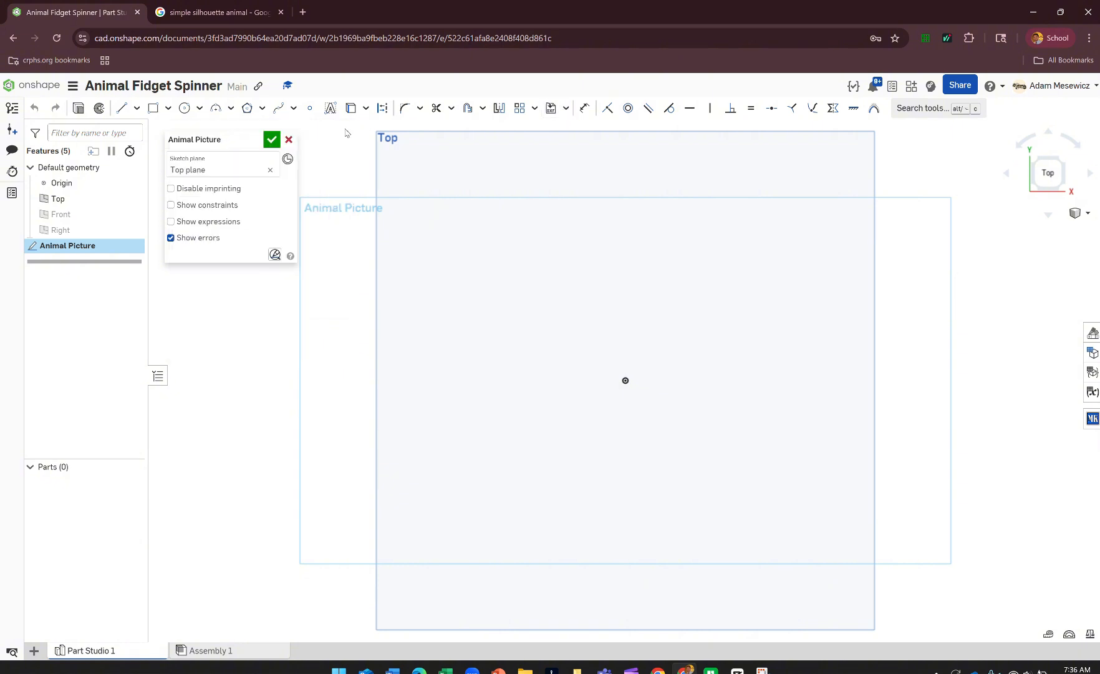
Import the tutrtle PNG from the Downloads folder into the document as an image for the sketch and dismiss the notifications.
click(566, 108)
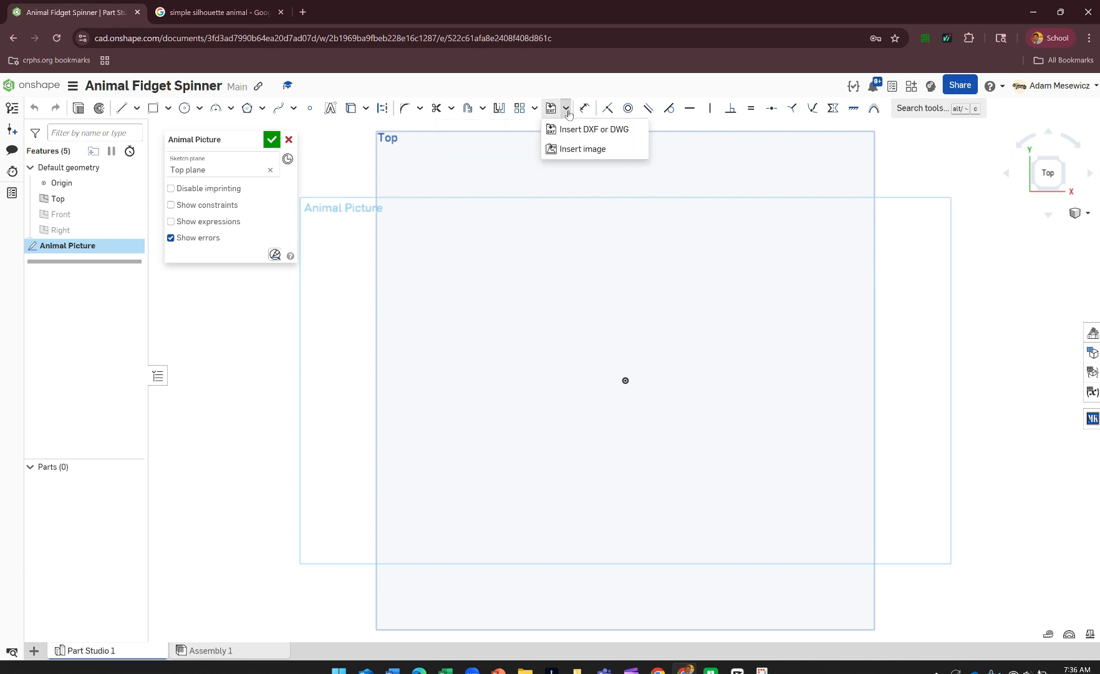
click(574, 149)
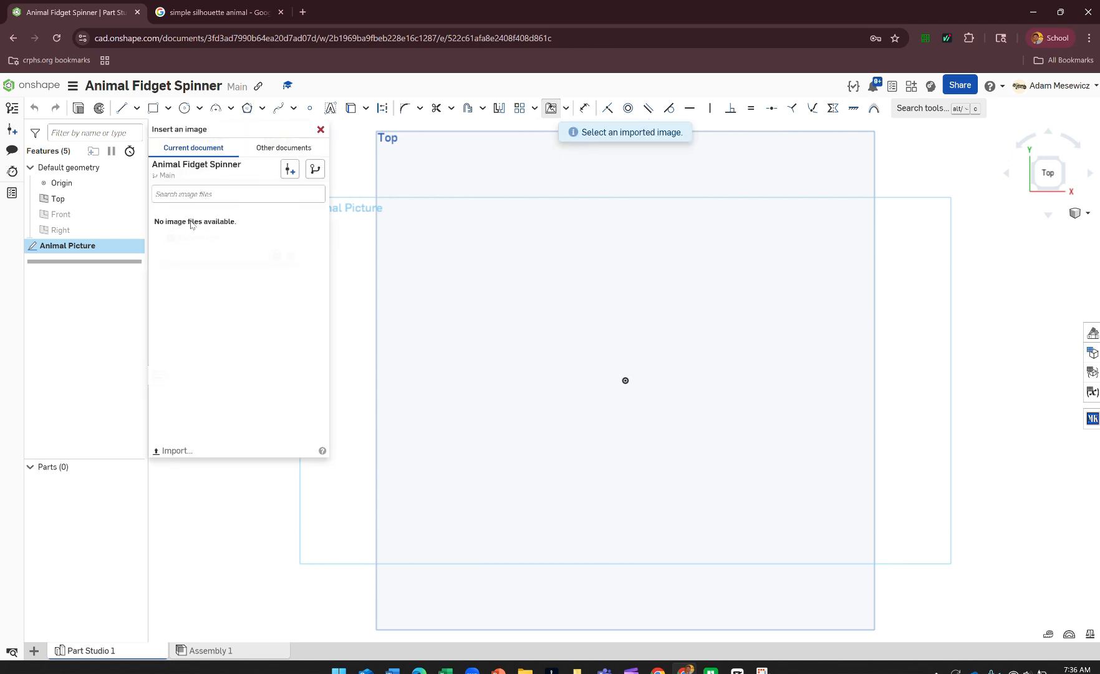
click(176, 451)
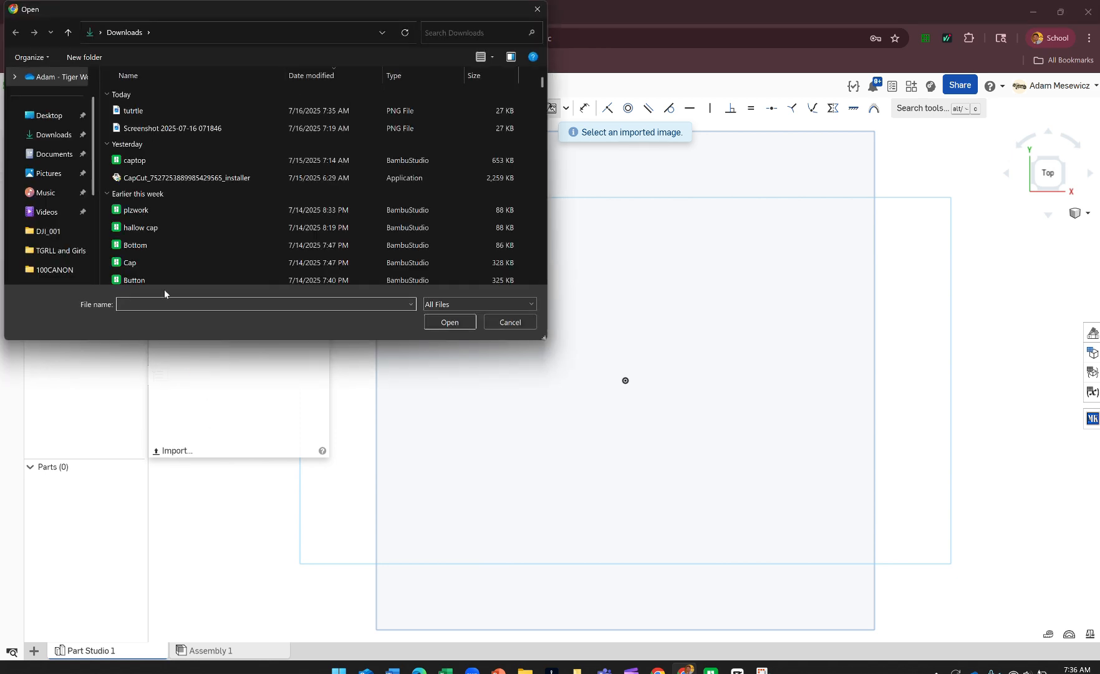
click(169, 113)
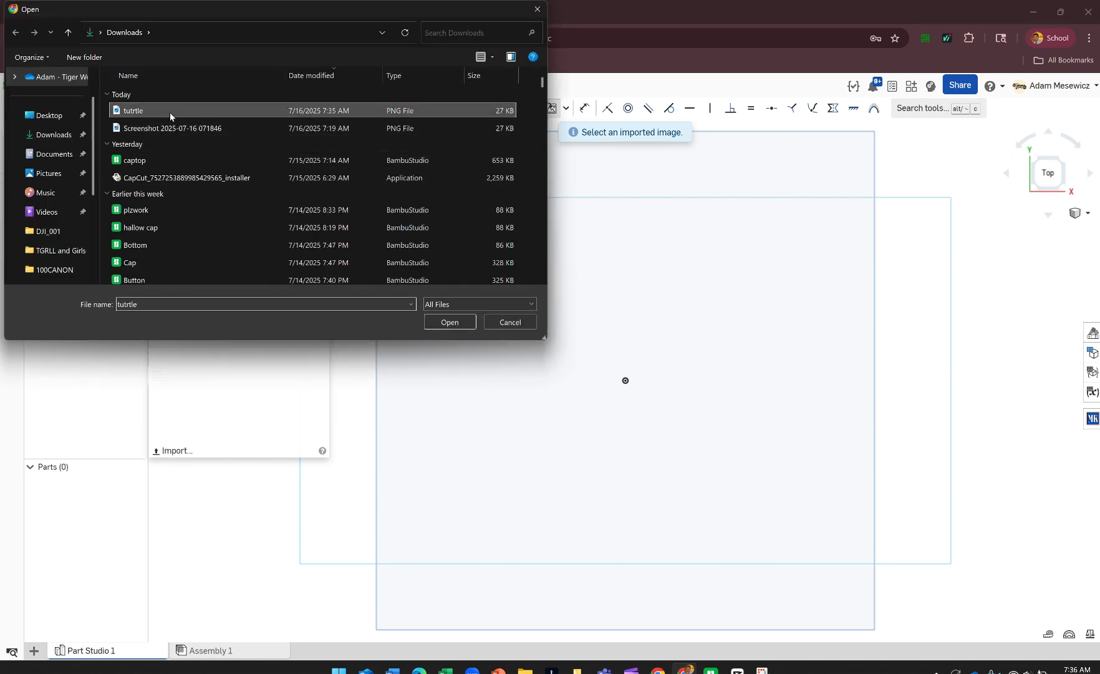
click(458, 321)
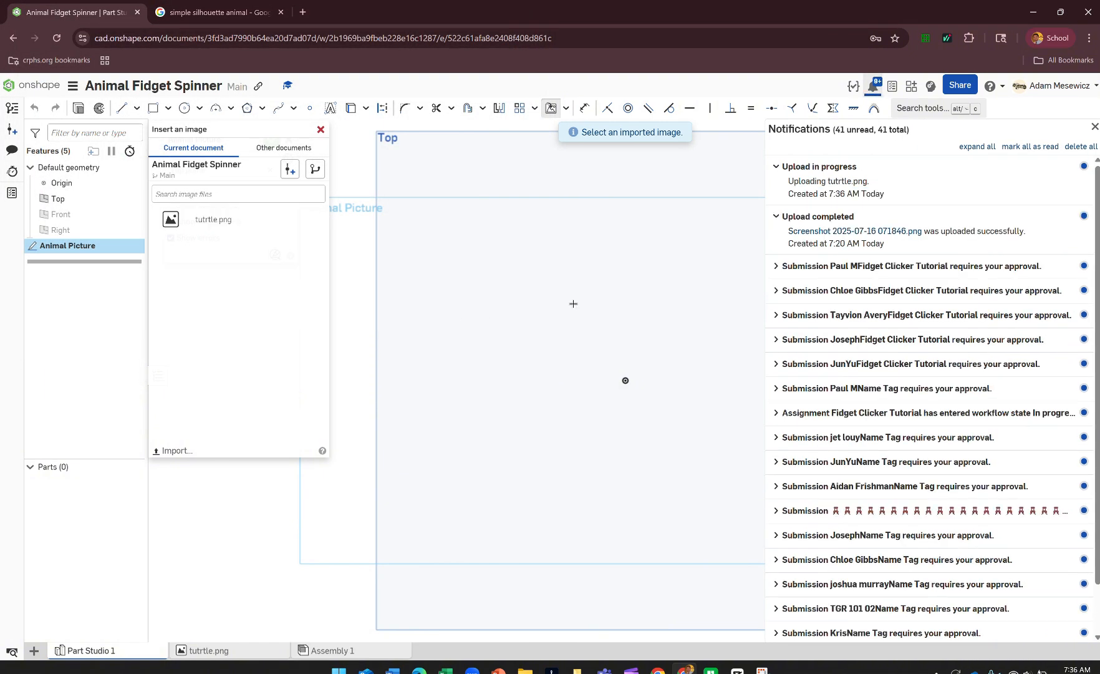
click(1095, 127)
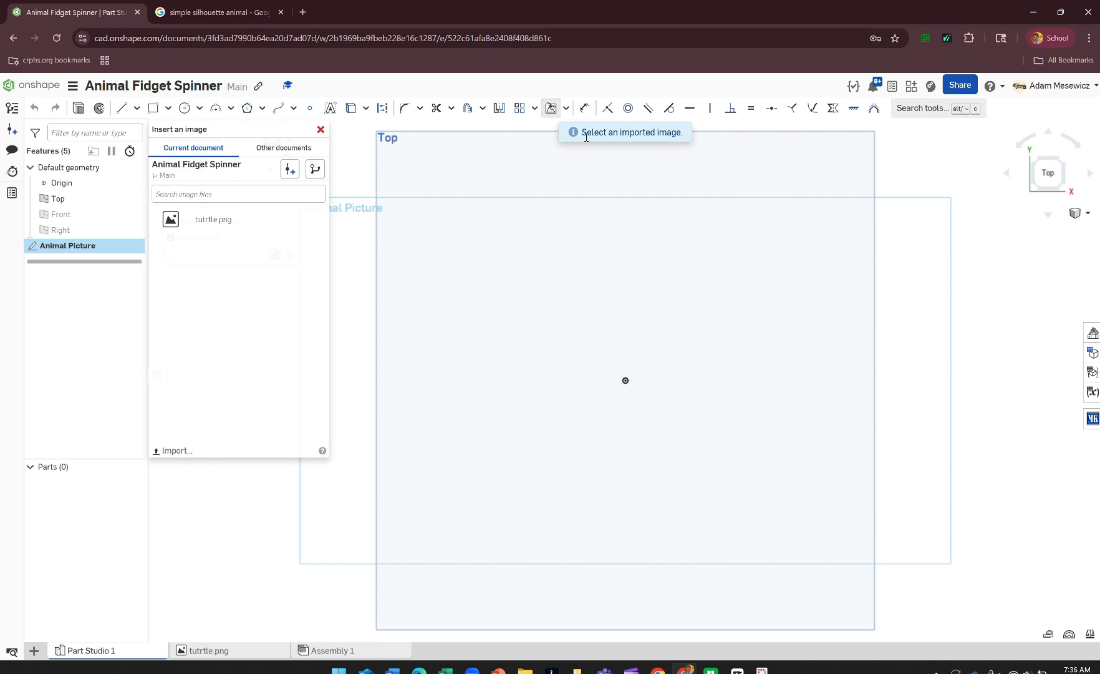
Insert tutrtle.png into the sketch as an image rectangle around the origin and shift it slightly upward to centre the body.
click(192, 221)
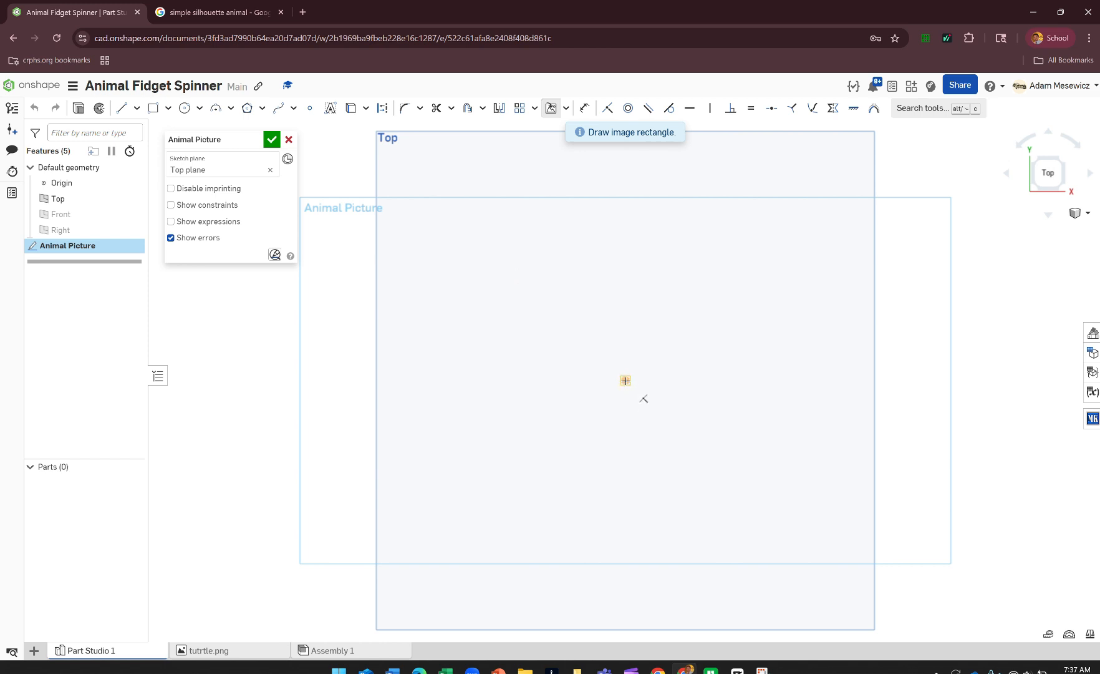
click(531, 284)
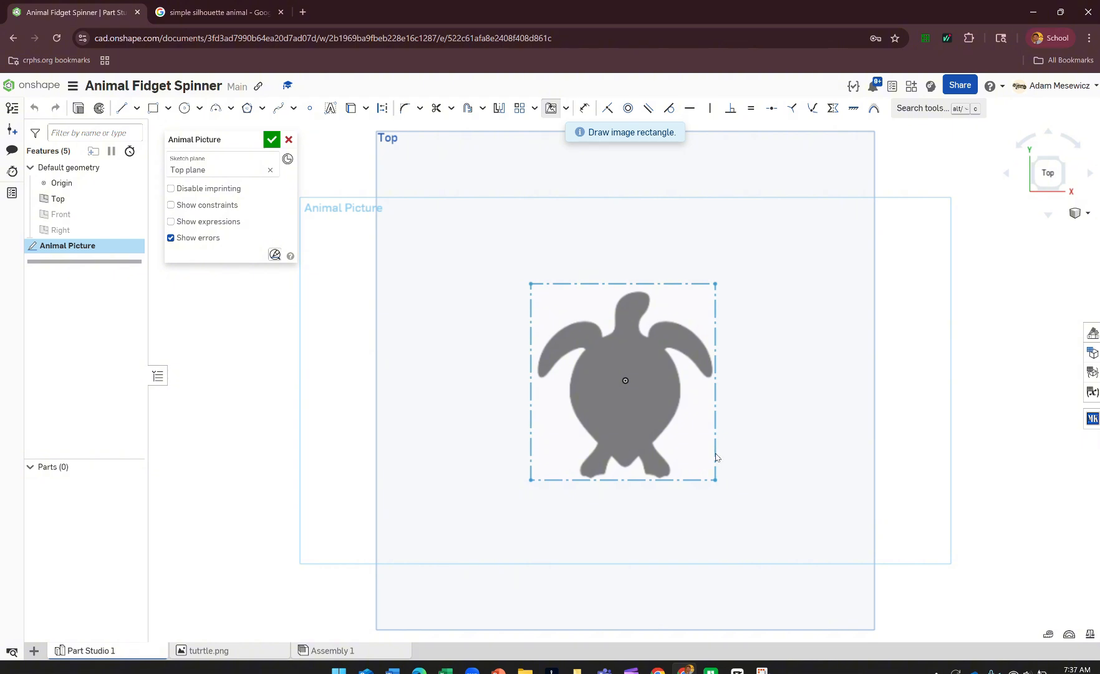
click(716, 457)
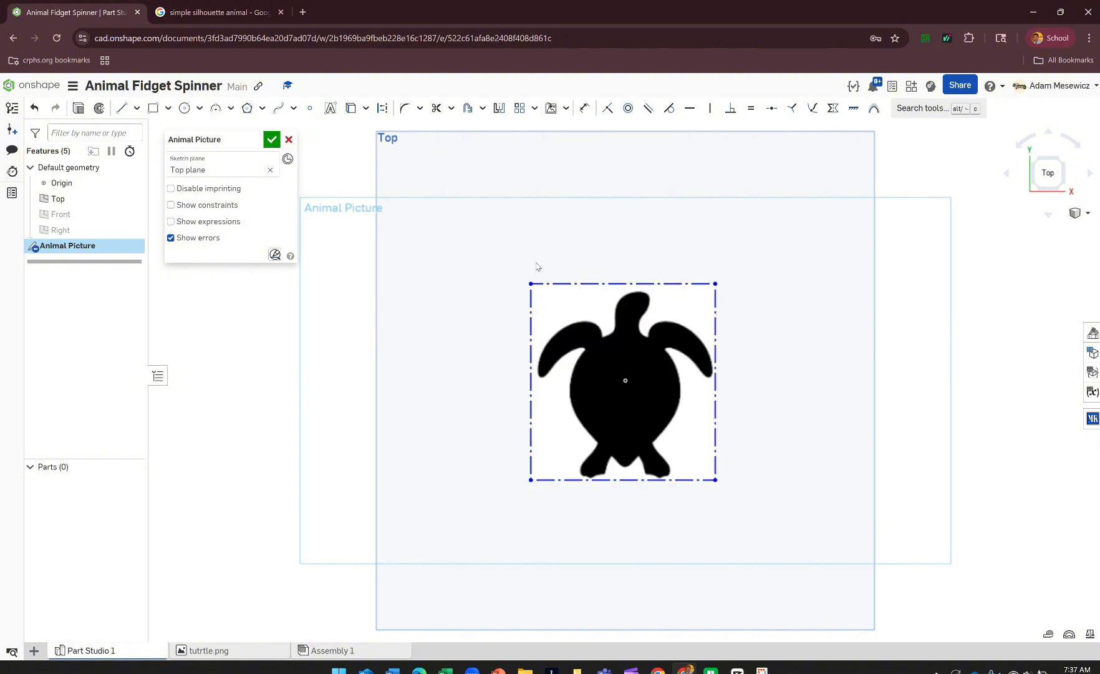
drag(531, 290, 531, 285)
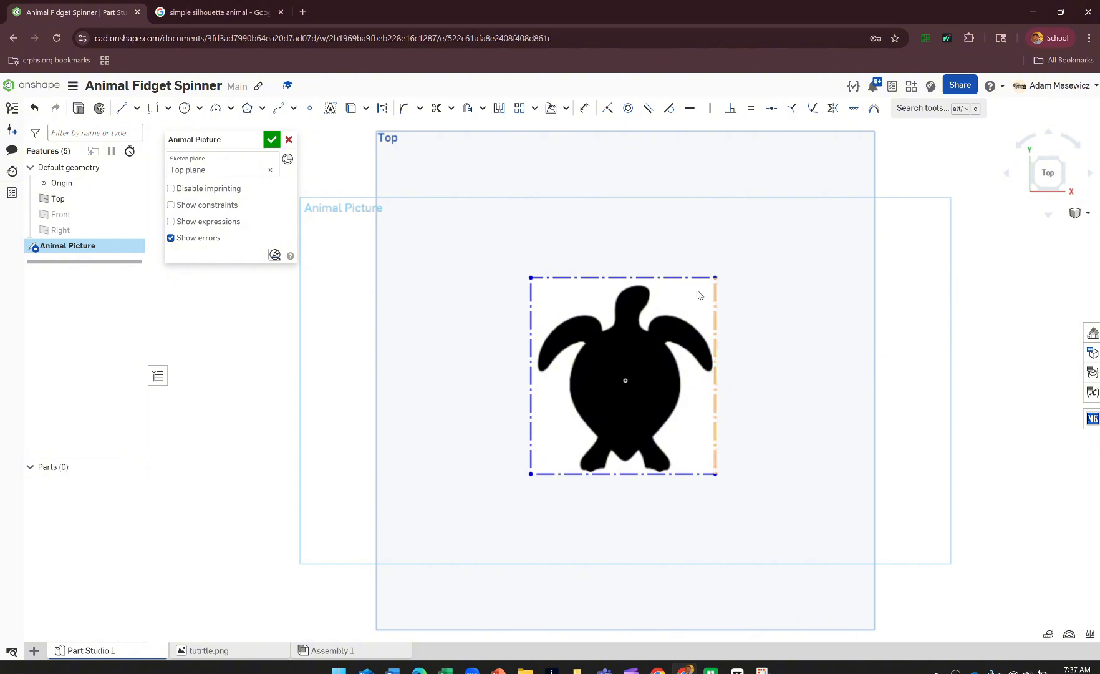
Dimension the turtle image's height to 65 mm and accept the Animal Picture sketch.
click(584, 108)
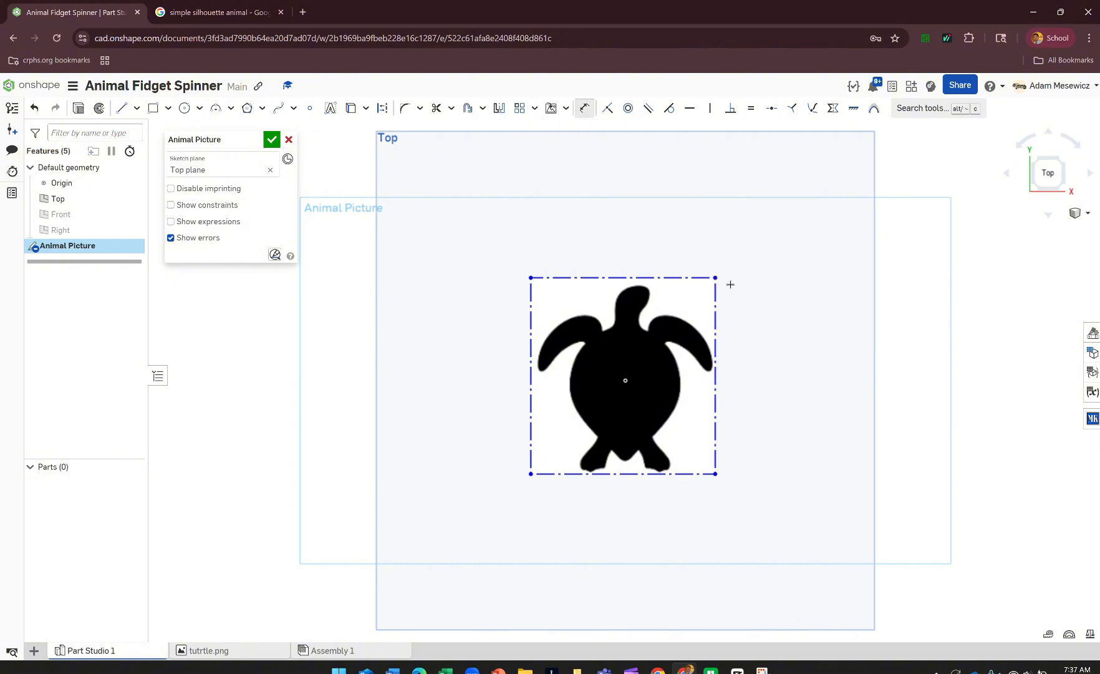
click(716, 343)
click(813, 373)
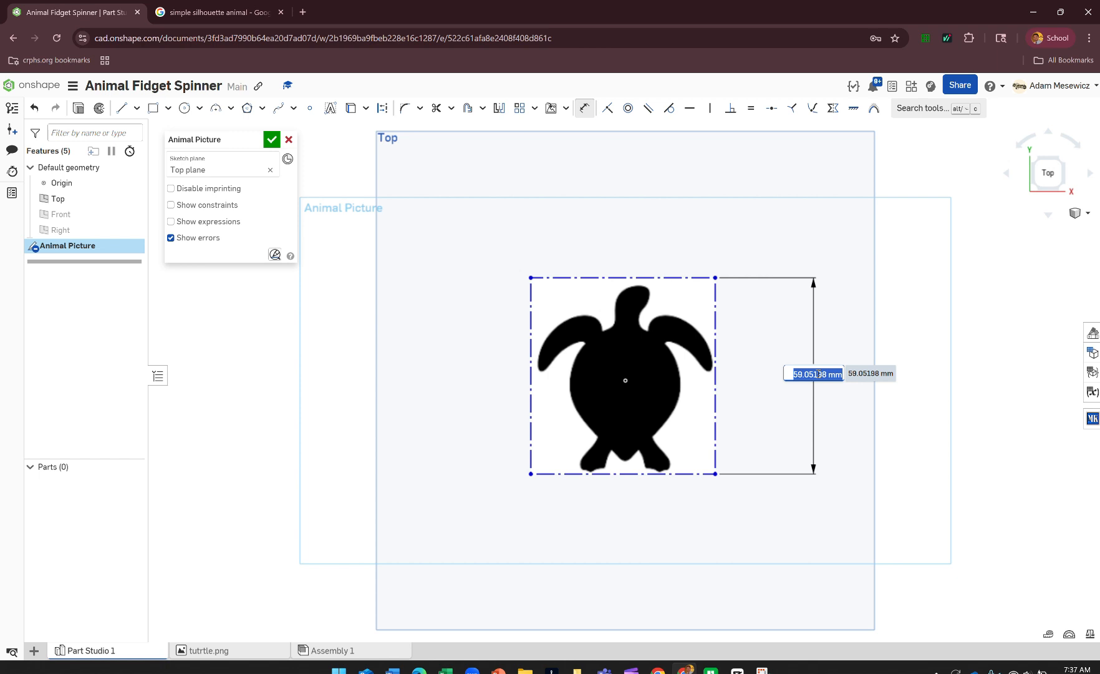
text(65)
key(Return)
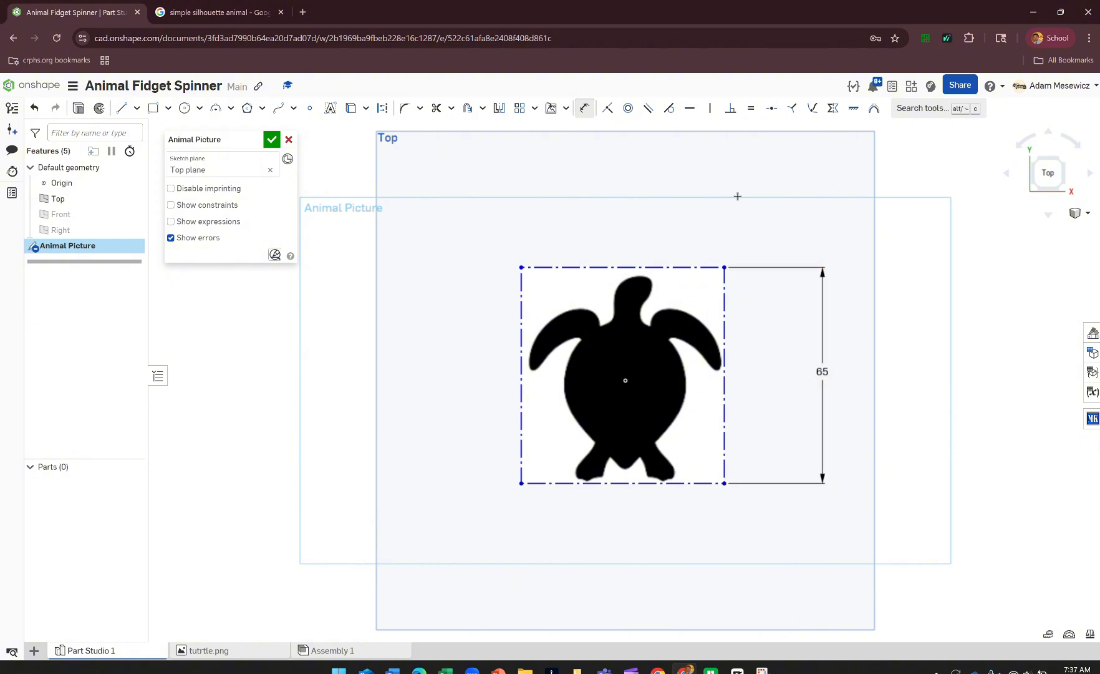
click(276, 140)
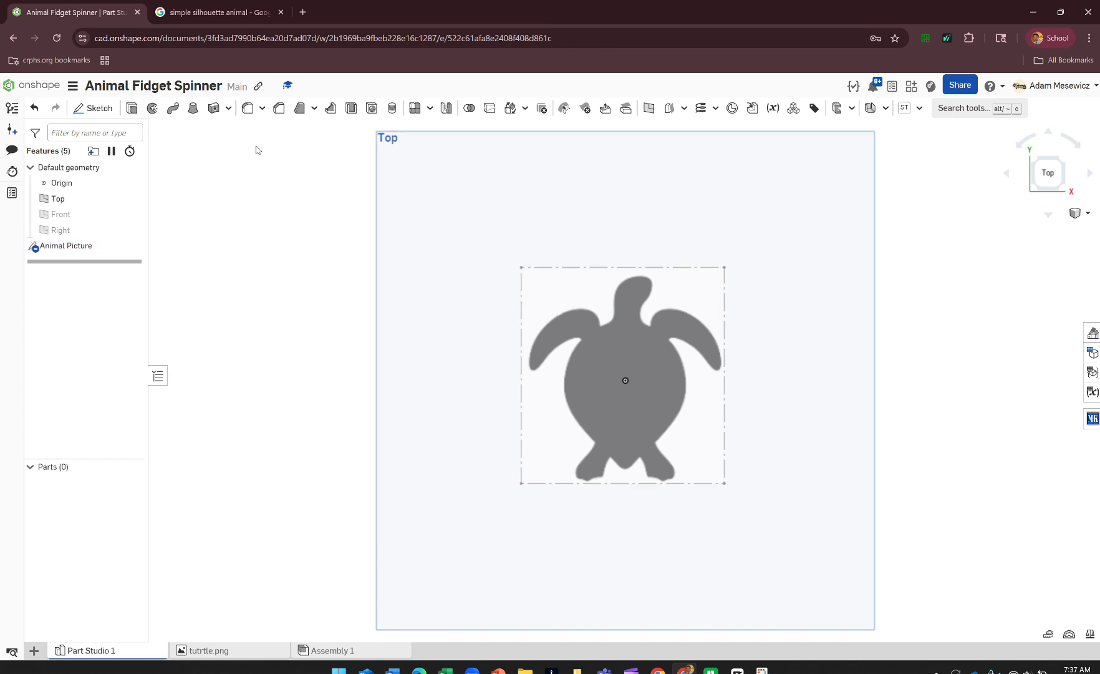
Create a sketch named "Animal Trace" on the Top plane, accept it, and reopen it for editing.
click(100, 109)
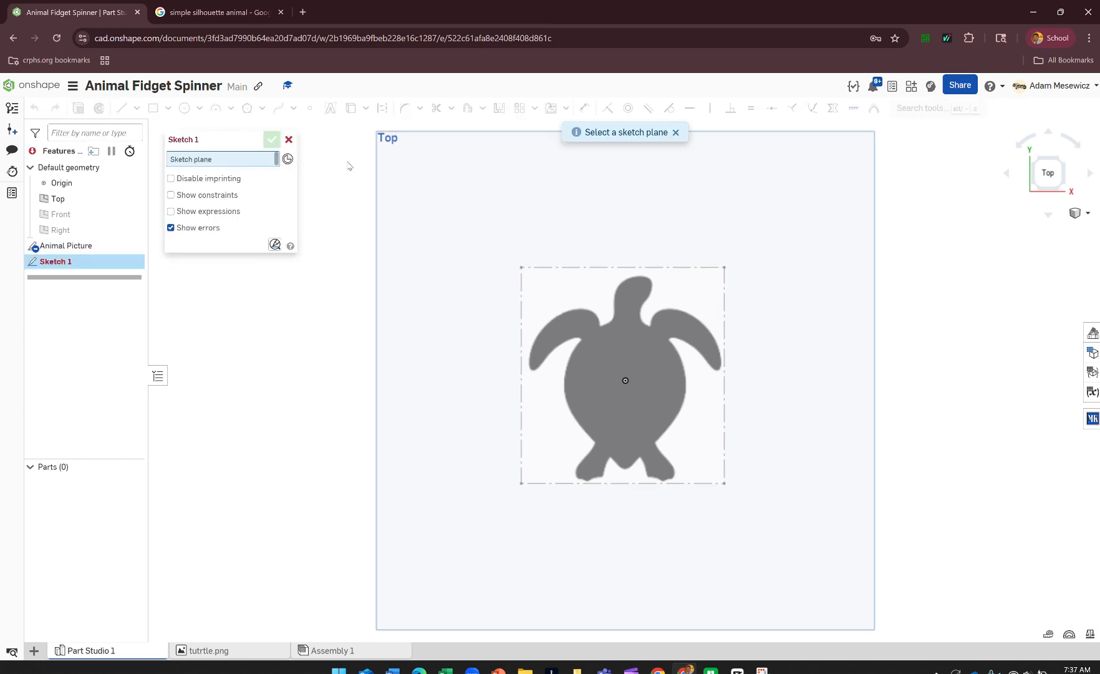
click(416, 160)
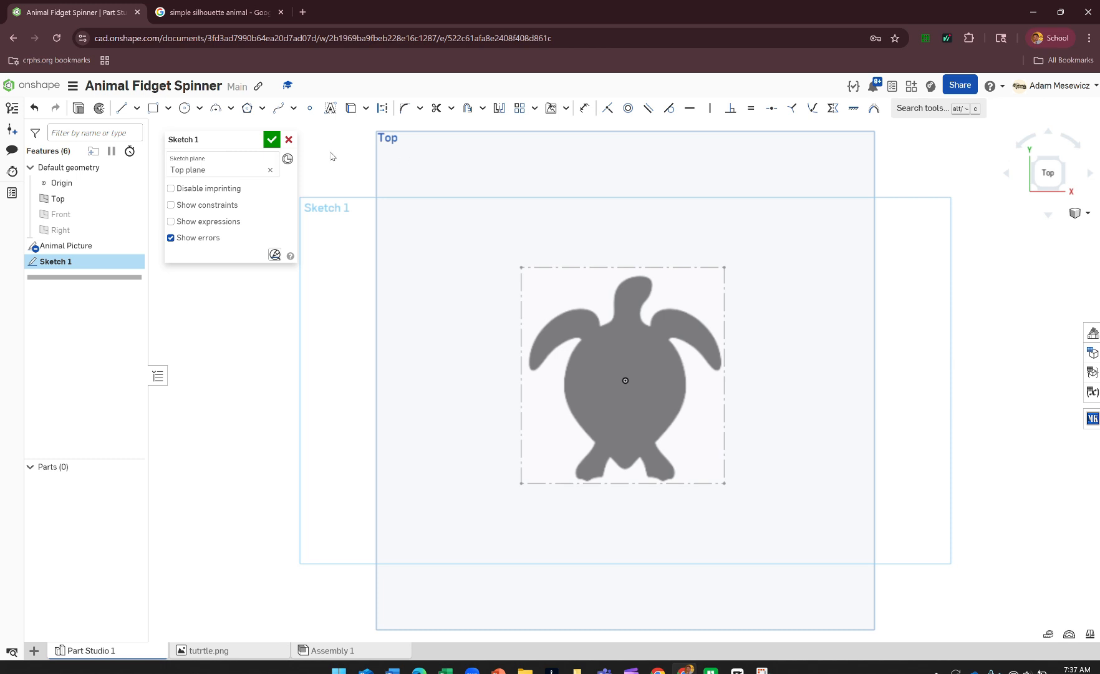
click(252, 142)
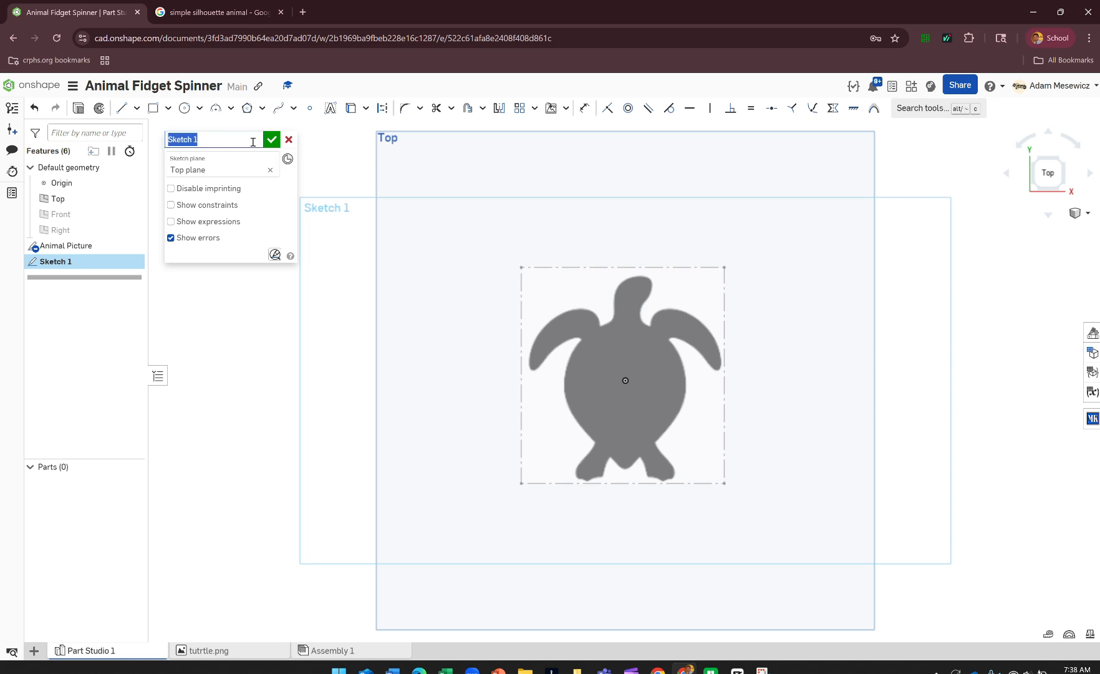
text(Animal Trace)
click(272, 140)
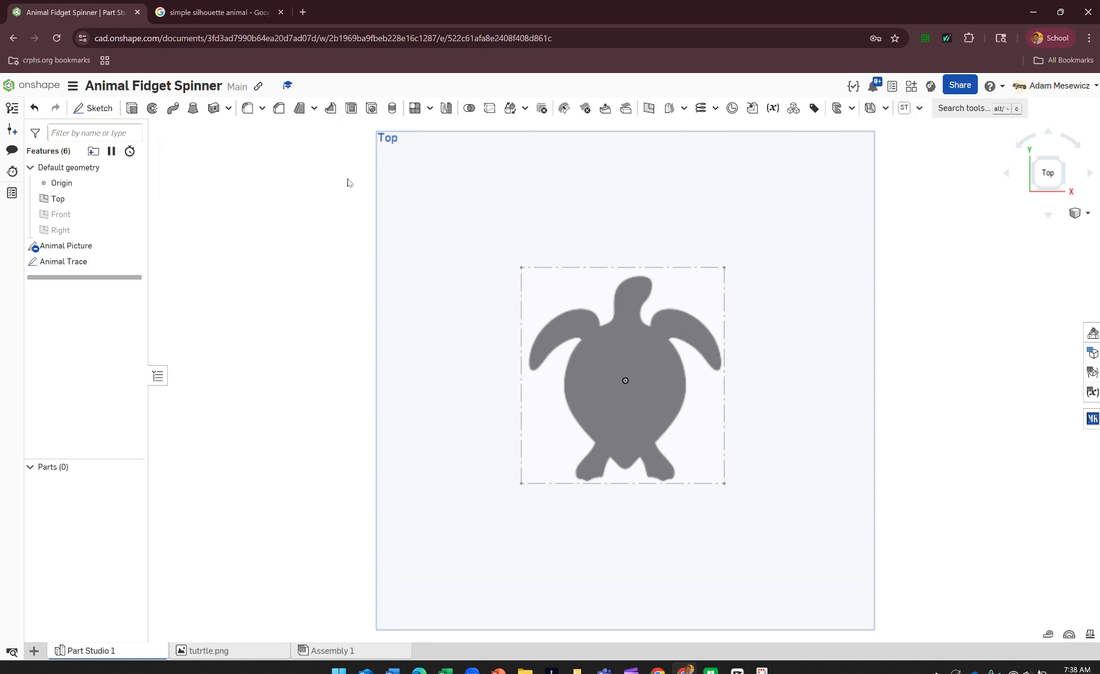
double_click(60, 264)
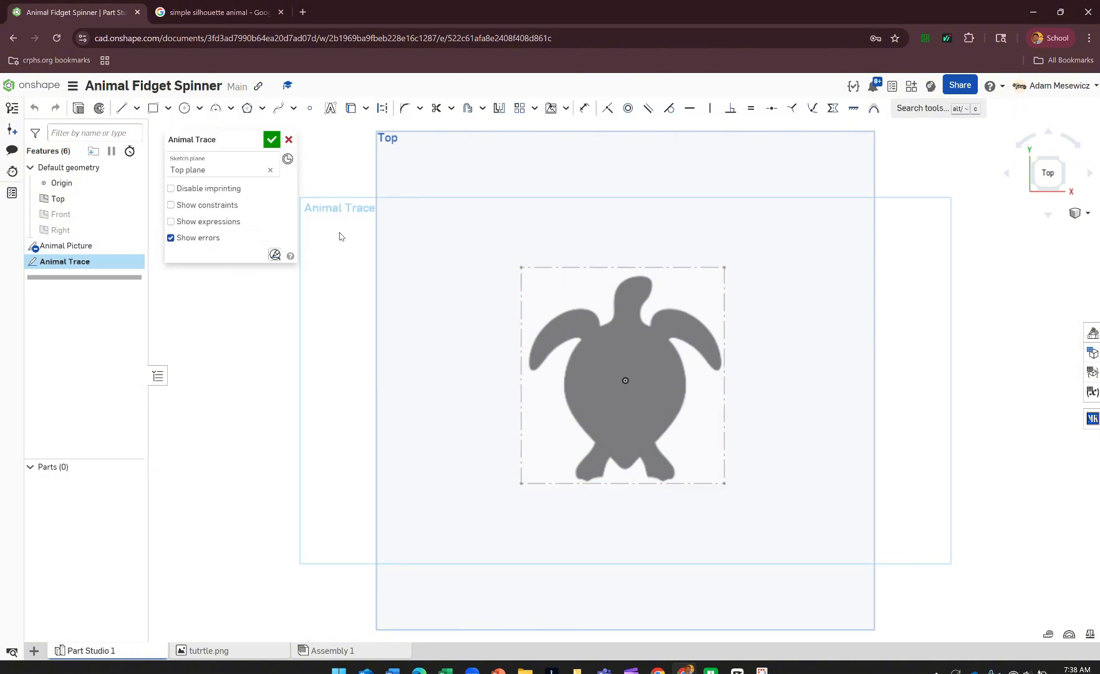
Start a spline at the shell's right edge and trace it upward to the inner corner under the right flipper.
click(279, 110)
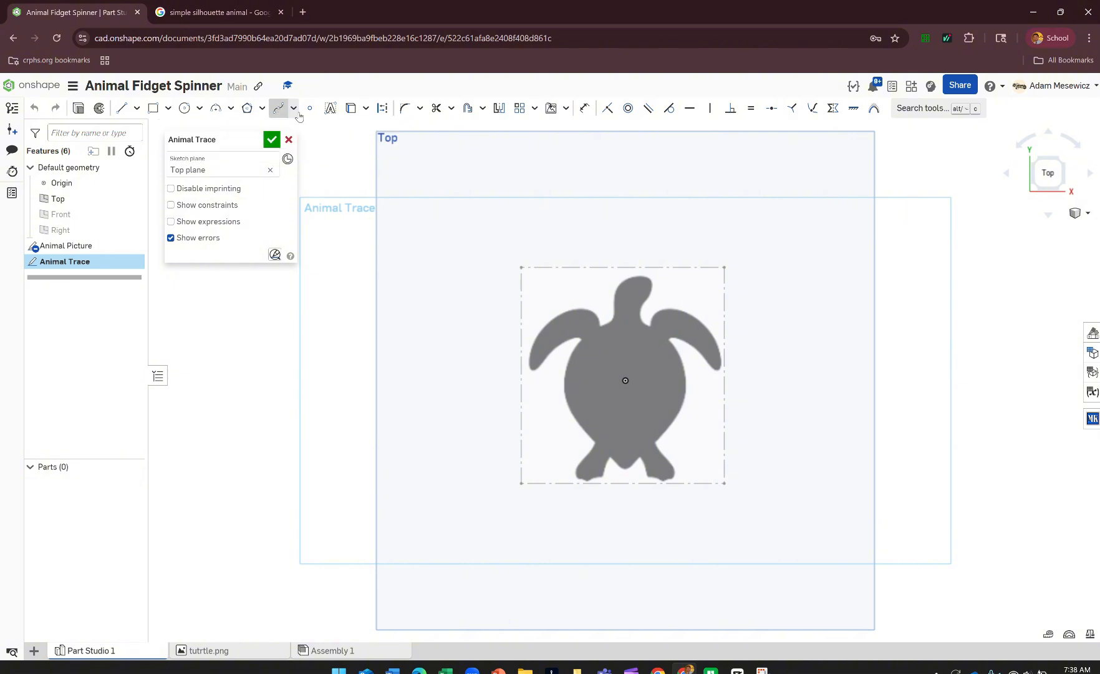
scroll(689, 419, up, 3)
scroll(689, 419, up, 1)
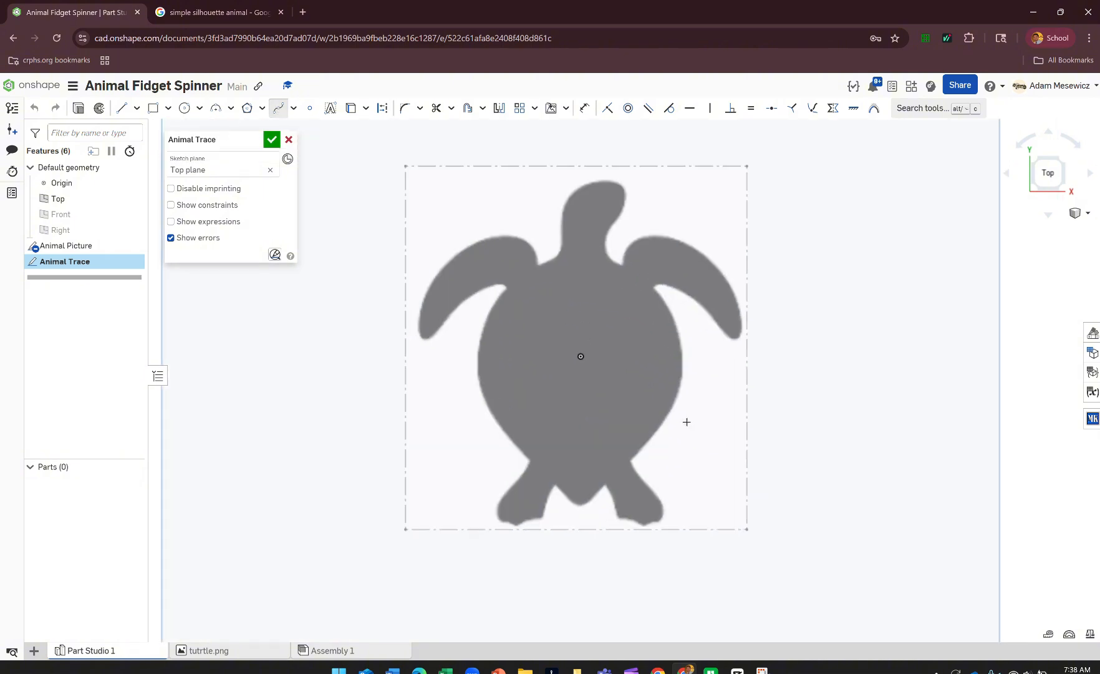
scroll(682, 378, up, 1)
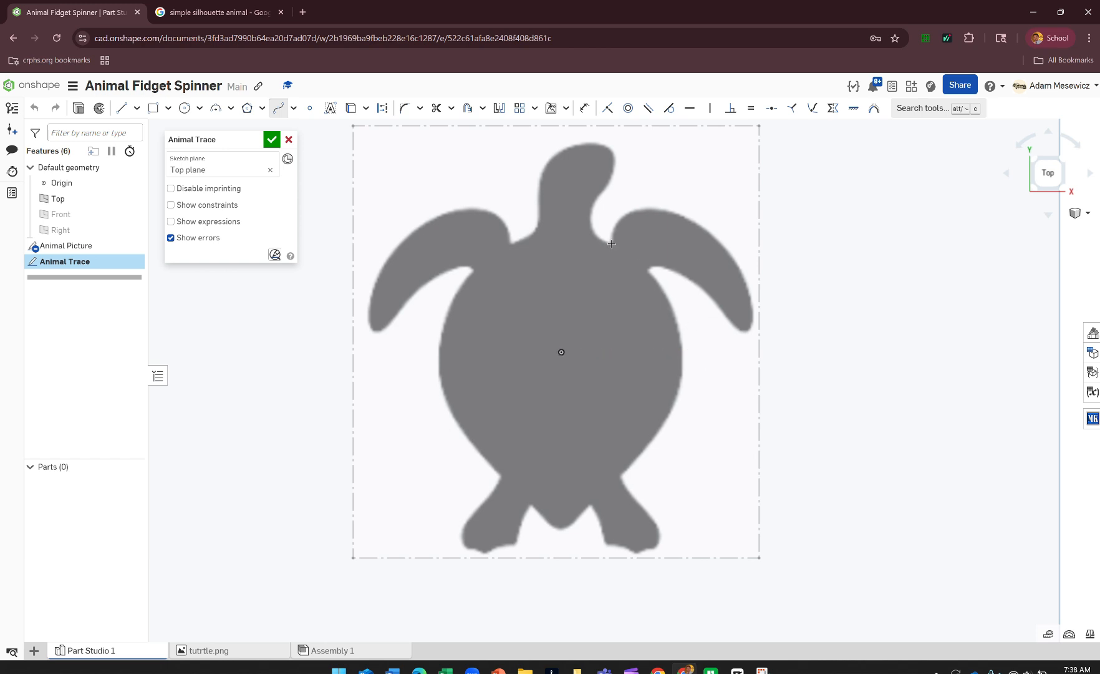
click(682, 359)
scroll(682, 314, up, 1)
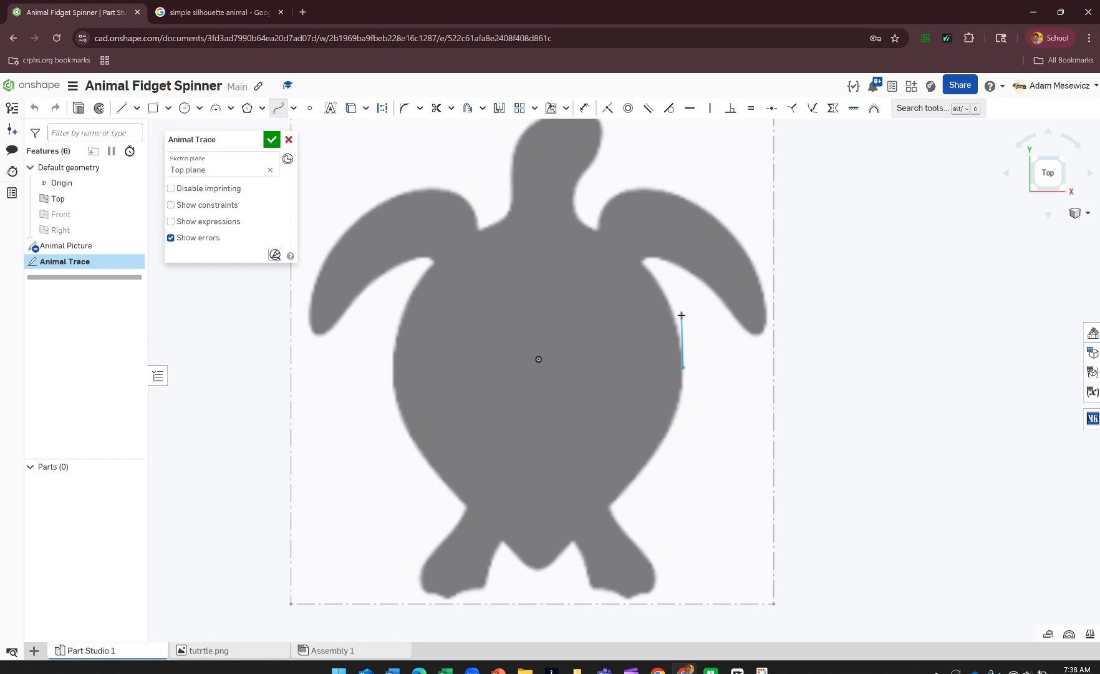
scroll(682, 314, down, 3)
scroll(684, 327, up, 4)
scroll(686, 337, down, 4)
scroll(687, 340, up, 5)
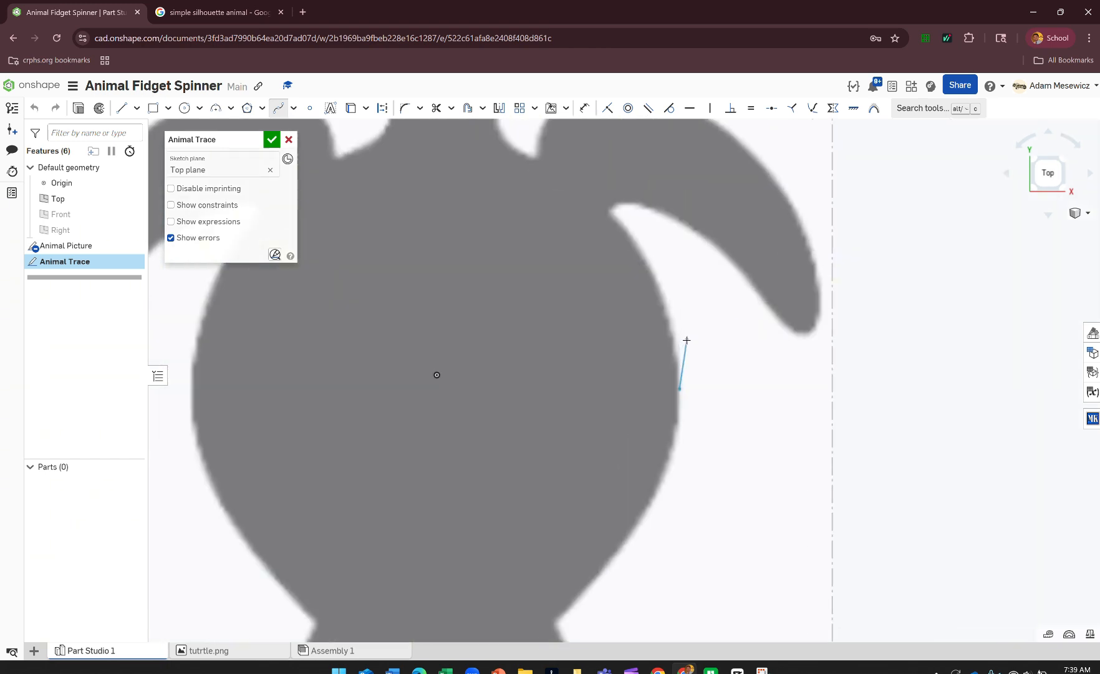
scroll(695, 326, up, 2)
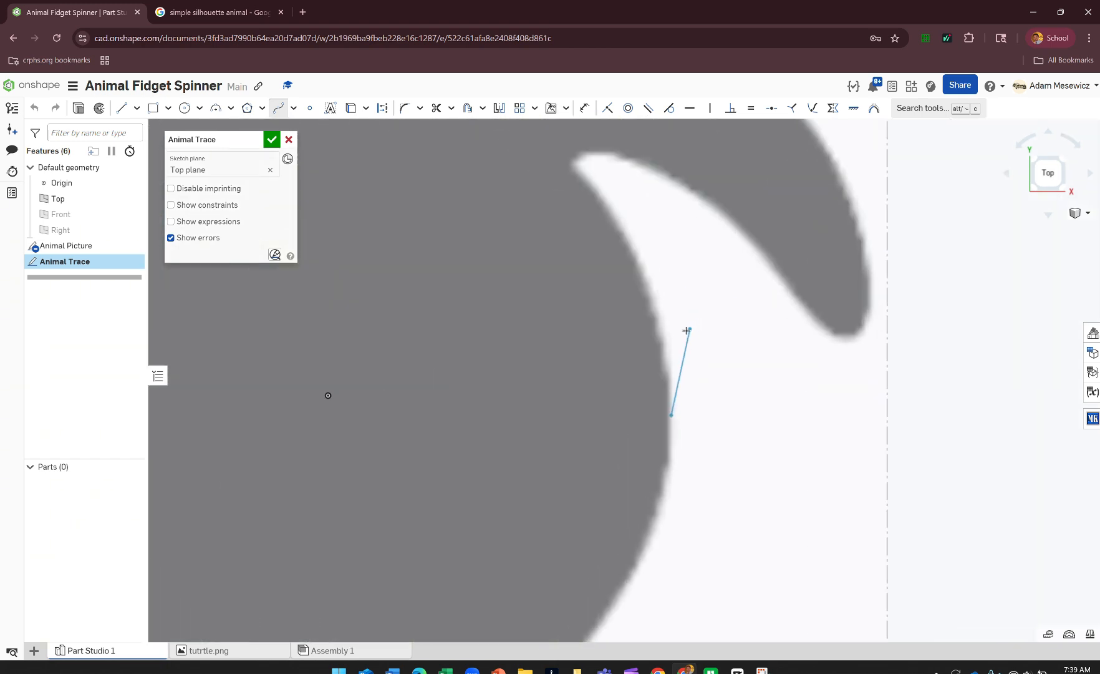
click(666, 360)
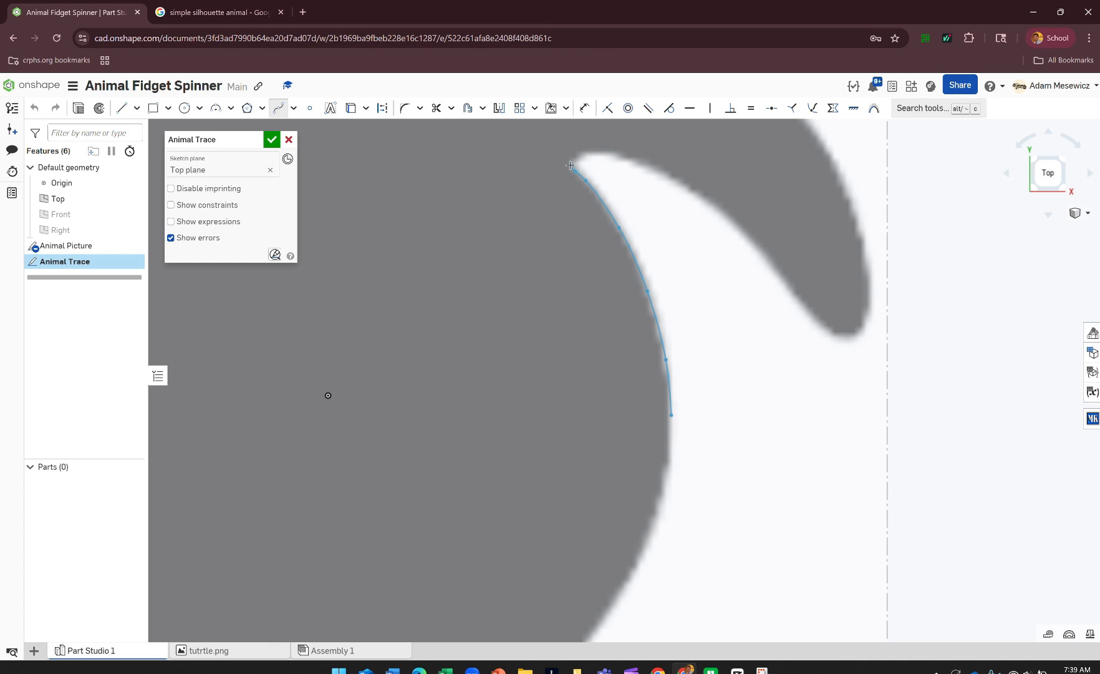
click(570, 164)
Continue the spline along the right flipper's underside and around its tip.
click(590, 150)
click(737, 222)
click(802, 306)
click(866, 320)
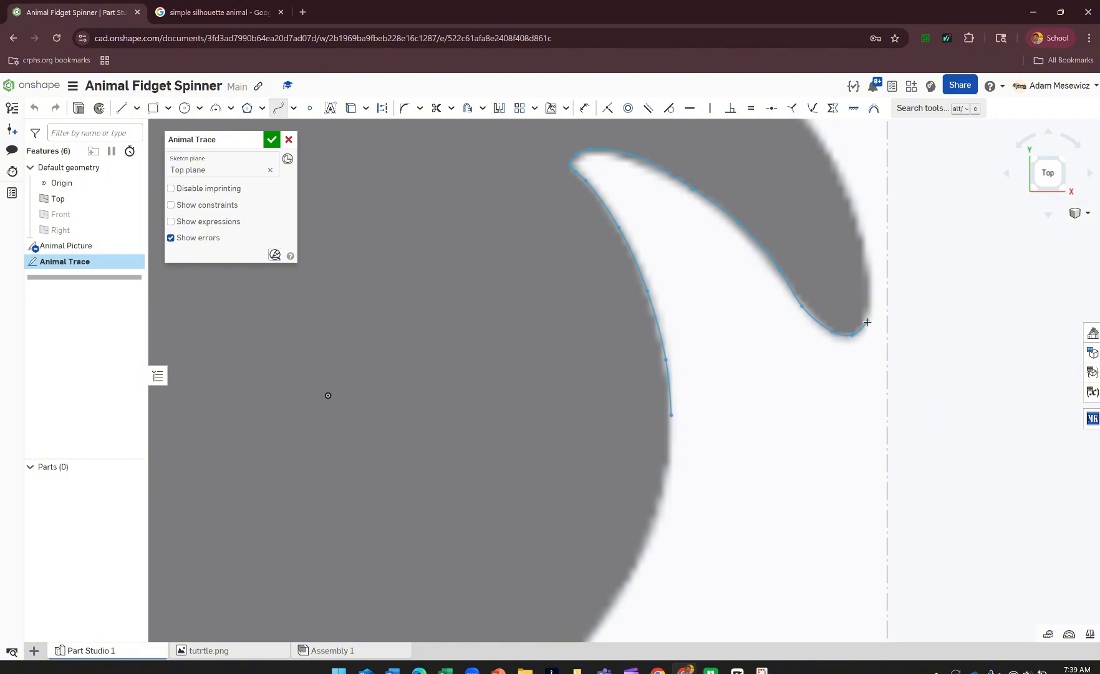
click(869, 278)
scroll(869, 278, down, 2)
scroll(883, 306, up, 2)
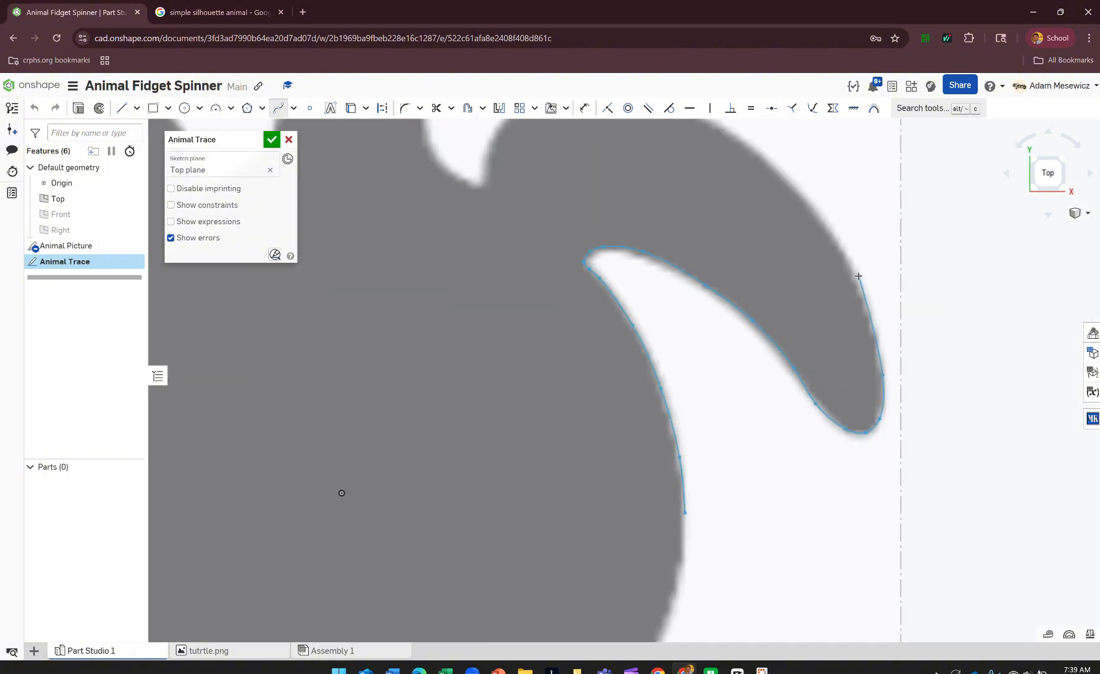
Trace the spline up the right flipper's outer edge and over its top toward the neck.
click(857, 274)
scroll(857, 273, down, 1)
click(811, 235)
click(748, 200)
click(690, 186)
click(649, 198)
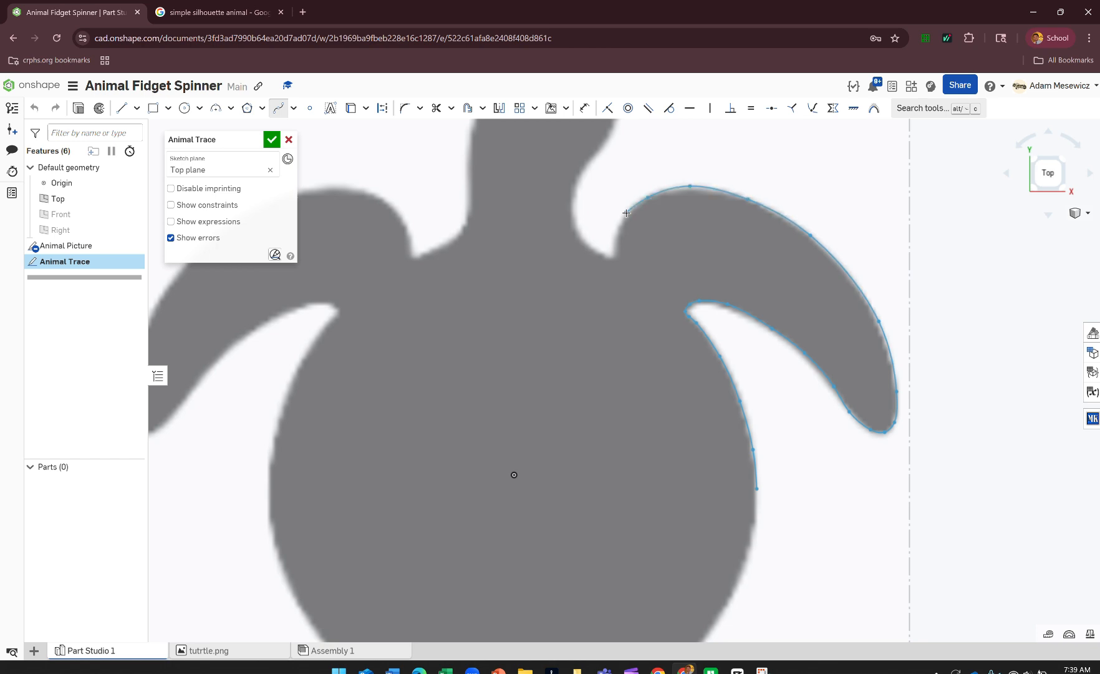
Continue the spline down into the notch between the right flipper and neck, and up the neck's right side.
click(626, 212)
click(615, 234)
click(611, 259)
click(603, 253)
click(587, 246)
click(574, 224)
click(572, 194)
Trace the spline around the turtle's head from its right side over the top to its left side.
middle_drag(600, 135, 598, 208)
click(615, 186)
click(619, 154)
click(606, 136)
click(556, 131)
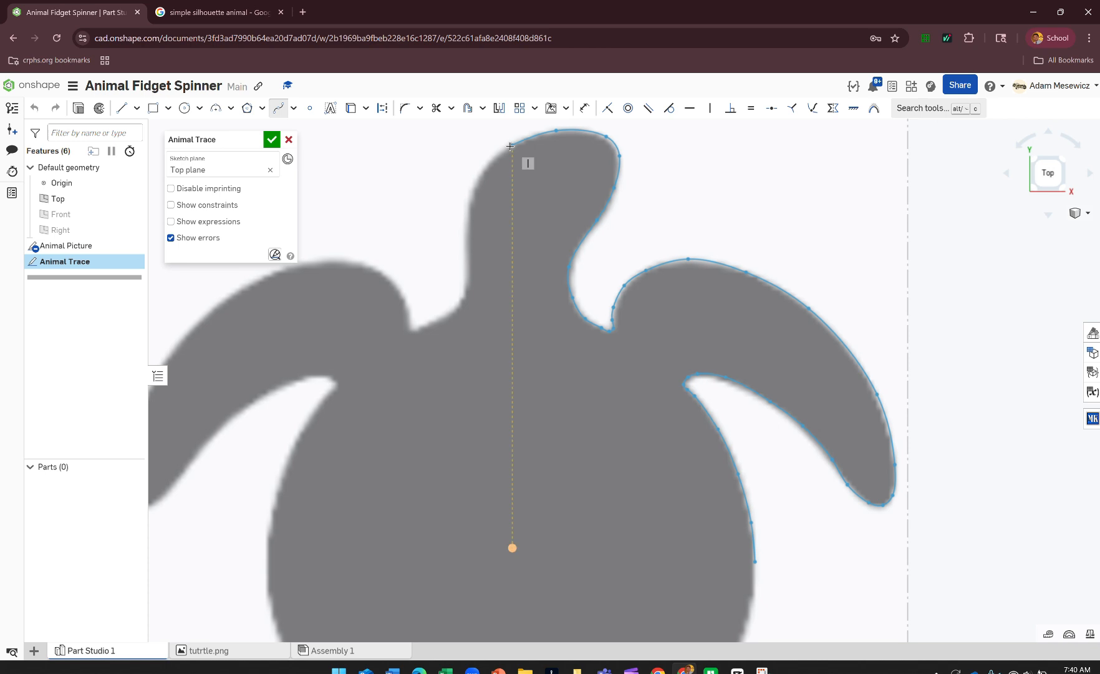
click(507, 146)
click(480, 174)
Continue the spline down the neck's left side to the notch beside the left flipper.
click(467, 208)
click(466, 258)
click(467, 286)
click(463, 301)
click(449, 316)
click(429, 325)
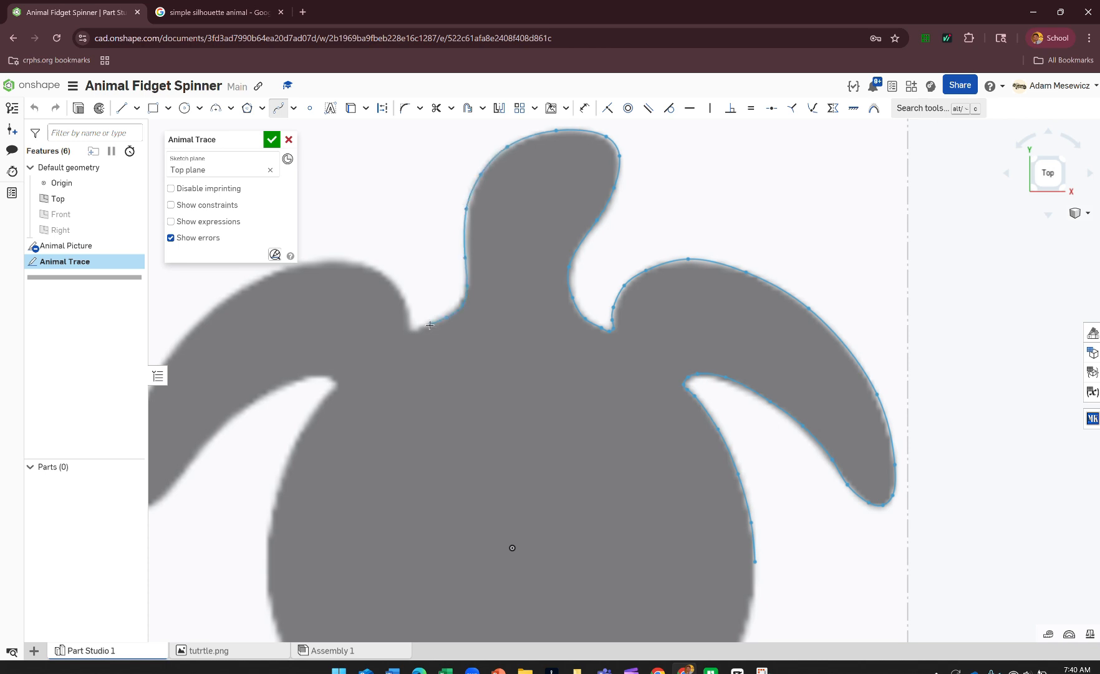
click(417, 327)
Trace the spline over the left flipper's top and down its outer edge toward the tip.
click(411, 321)
click(385, 273)
scroll(384, 270, down, 5)
scroll(287, 315, up, 5)
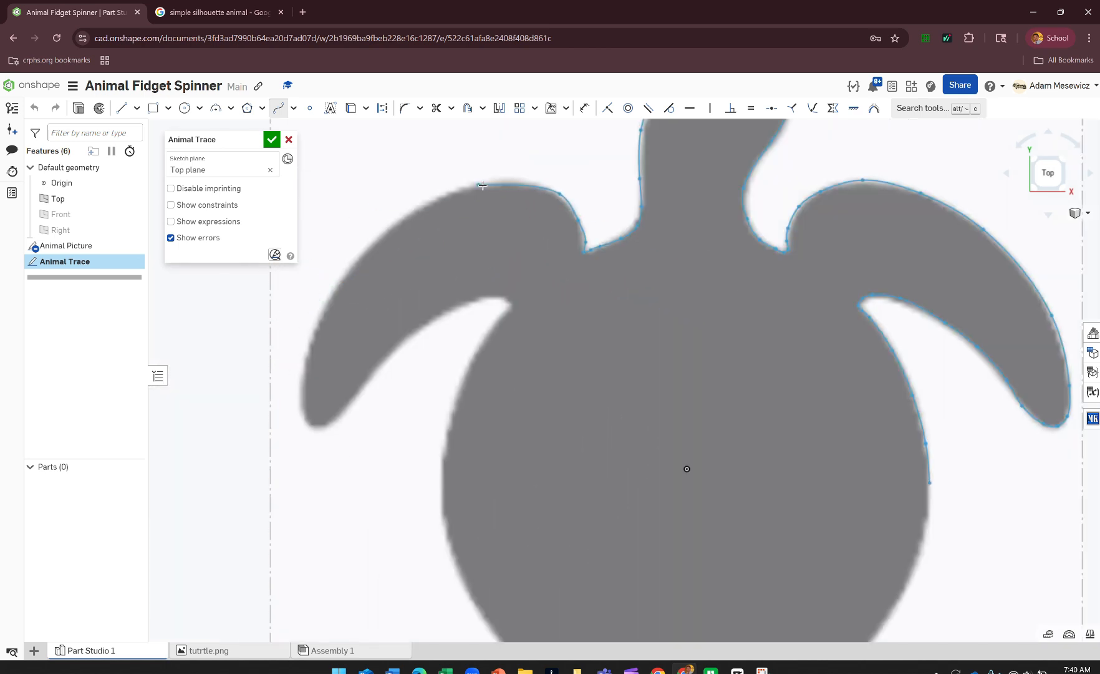
click(506, 181)
click(459, 189)
click(388, 230)
click(346, 274)
click(319, 321)
click(306, 358)
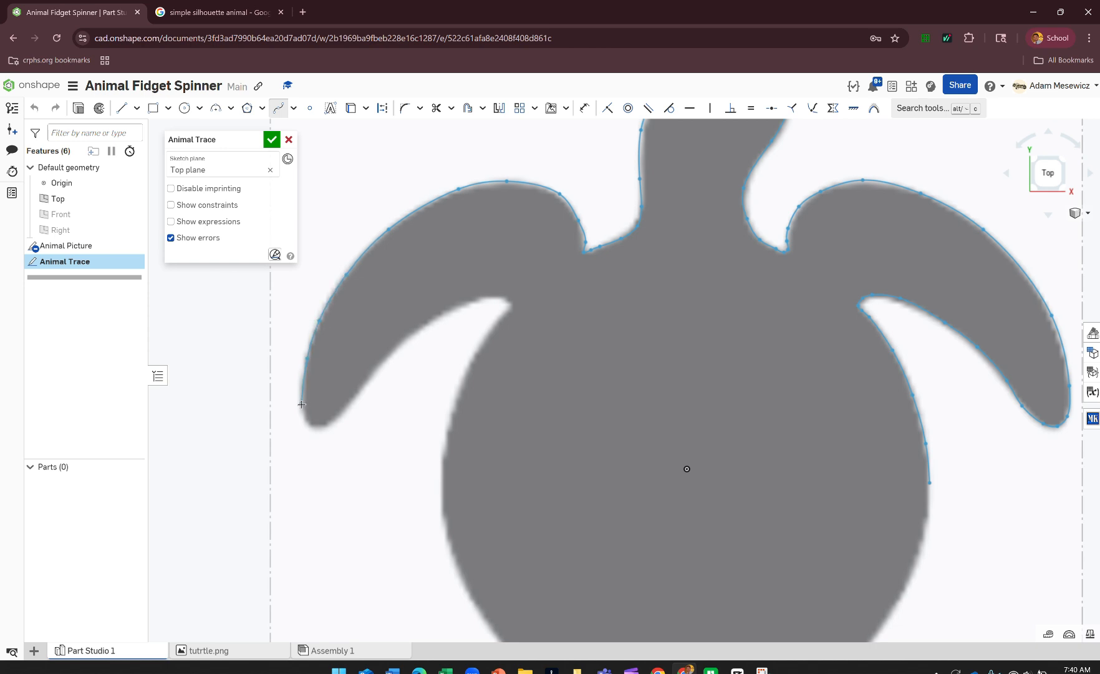
Continue the spline around the left flipper's tip and along its underside to the inner corner at the shell.
click(303, 403)
click(319, 428)
click(342, 414)
click(365, 384)
click(401, 340)
click(440, 315)
click(475, 300)
click(501, 297)
click(512, 306)
Continue the spline down the shell's left edge to the notch above the left hind leg.
scroll(485, 342, down, 3)
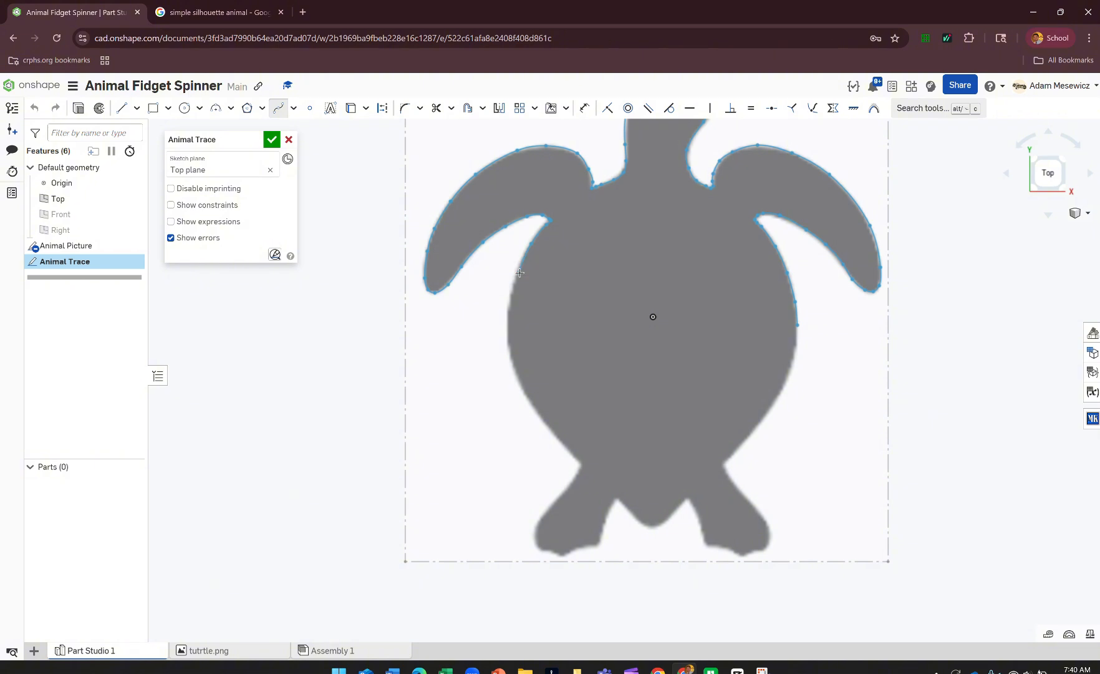
click(509, 316)
click(513, 366)
click(527, 394)
click(558, 438)
scroll(578, 460, up, 5)
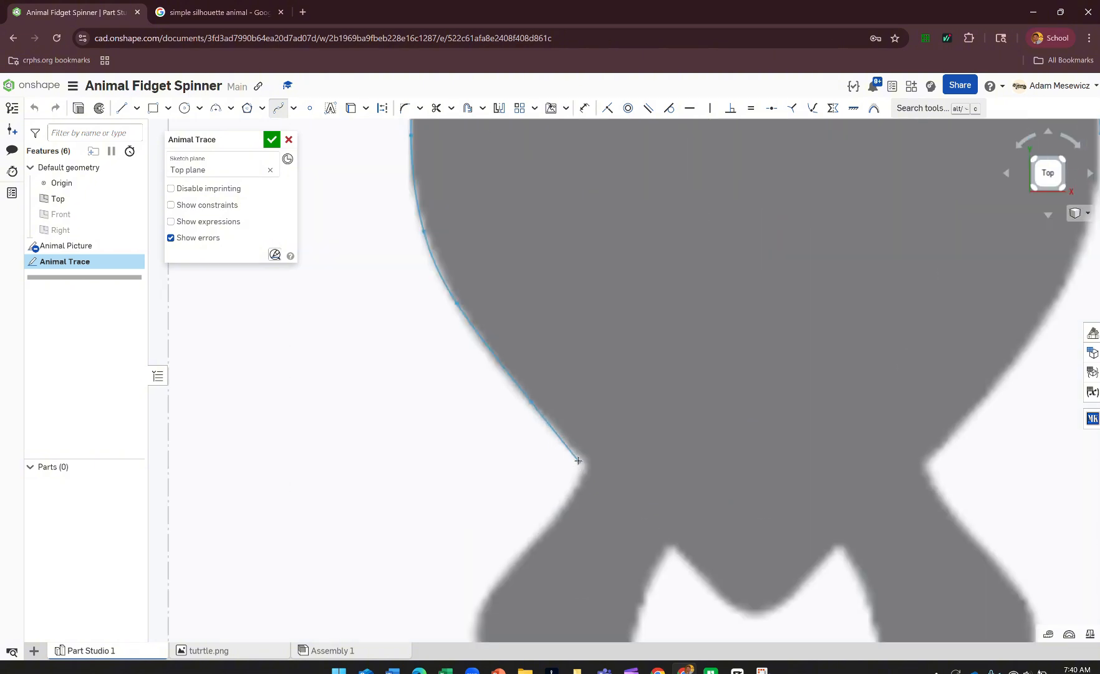
click(577, 440)
click(589, 459)
Trace the spline down the left hind leg's outer edge to the bottom corner of its foot.
click(598, 487)
click(574, 530)
scroll(580, 499, down, 4)
click(572, 444)
click(569, 465)
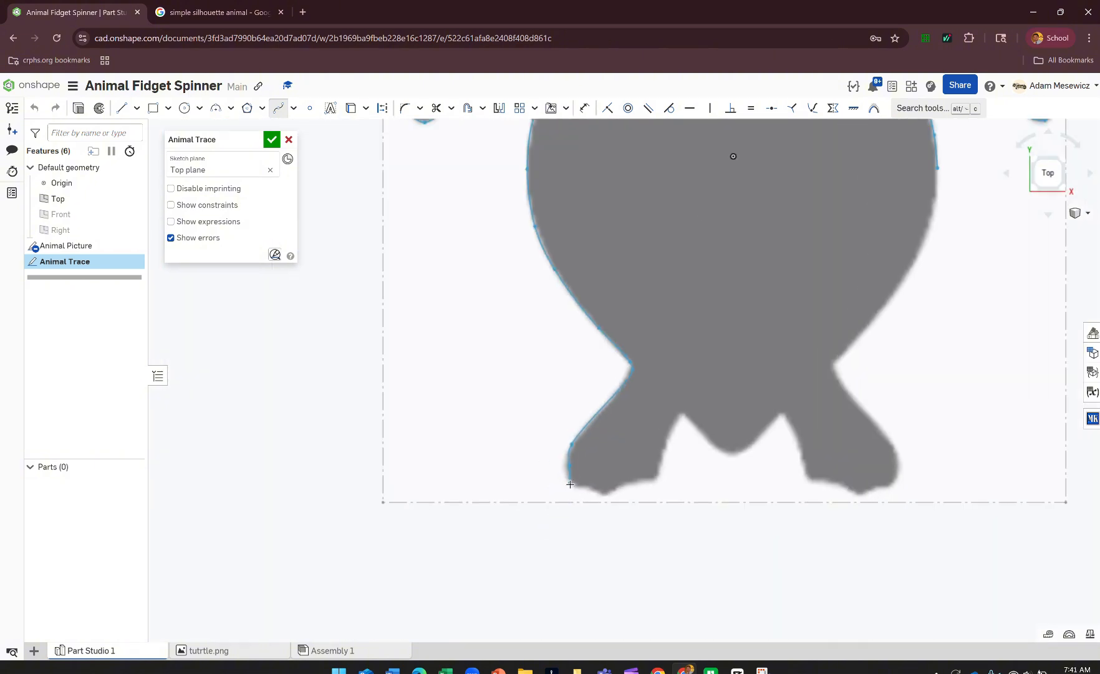
click(570, 479)
Continue the spline along the bumpy underside of the left hind foot to its inner corner.
click(578, 486)
click(588, 487)
click(595, 490)
click(603, 494)
click(619, 489)
click(635, 482)
click(658, 479)
Trace the spline up the left hind leg's inner edge and around the tail to the notch beside the right hind leg.
click(663, 460)
click(676, 422)
click(681, 413)
click(693, 422)
click(707, 437)
click(724, 452)
click(741, 453)
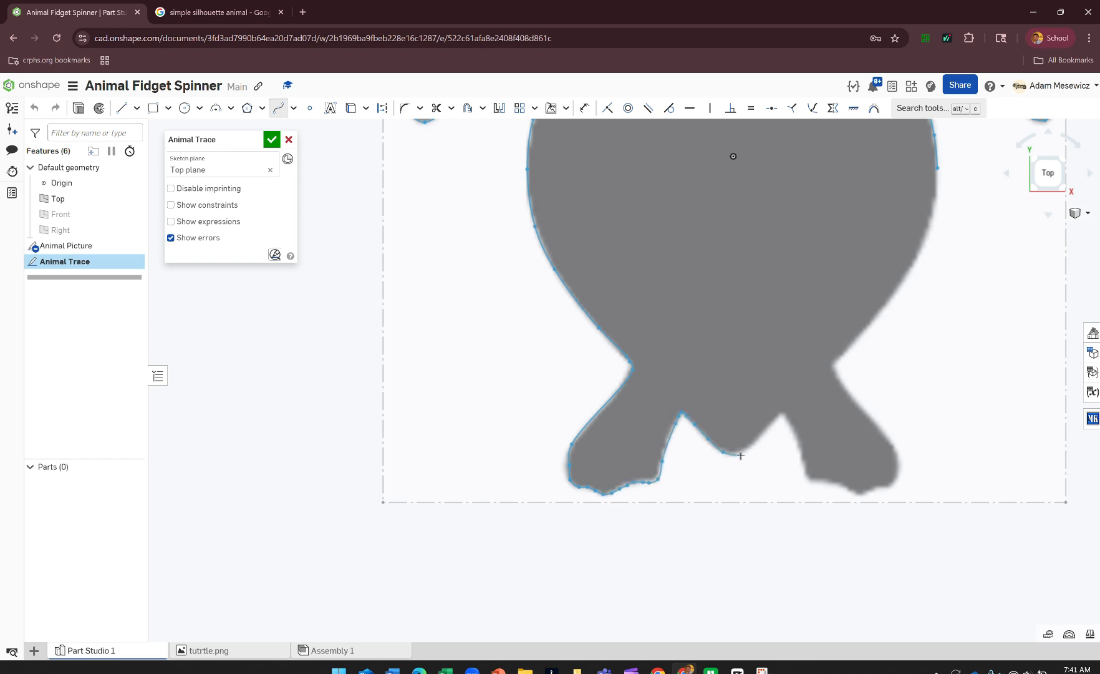
click(757, 441)
click(774, 421)
click(782, 414)
Continue the spline down the right hind leg's inner edge and around the underside of its foot.
click(803, 450)
click(810, 472)
click(812, 480)
click(828, 480)
click(843, 484)
click(855, 491)
click(871, 491)
click(880, 487)
click(892, 485)
click(897, 479)
Trace the spline up the right hind leg's outer edge to the notch at the shell.
click(899, 467)
click(895, 446)
click(854, 399)
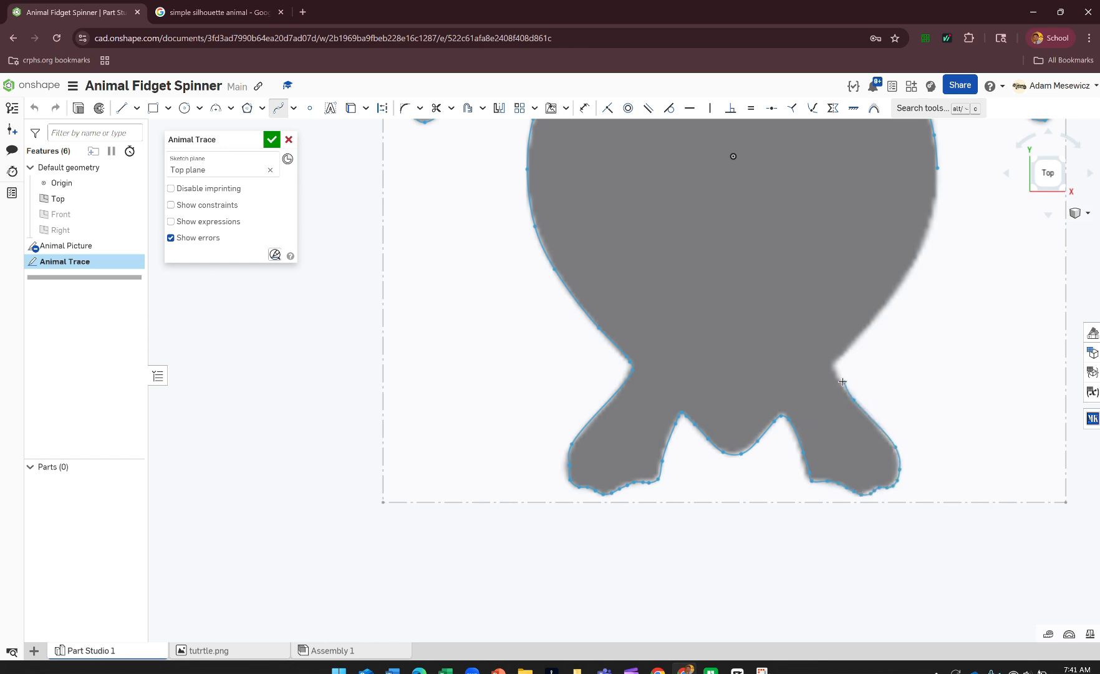
click(836, 372)
Continue the spline up the shell's right edge and close it at its starting point.
click(842, 353)
middle_drag(842, 353, 806, 437)
click(857, 377)
click(895, 305)
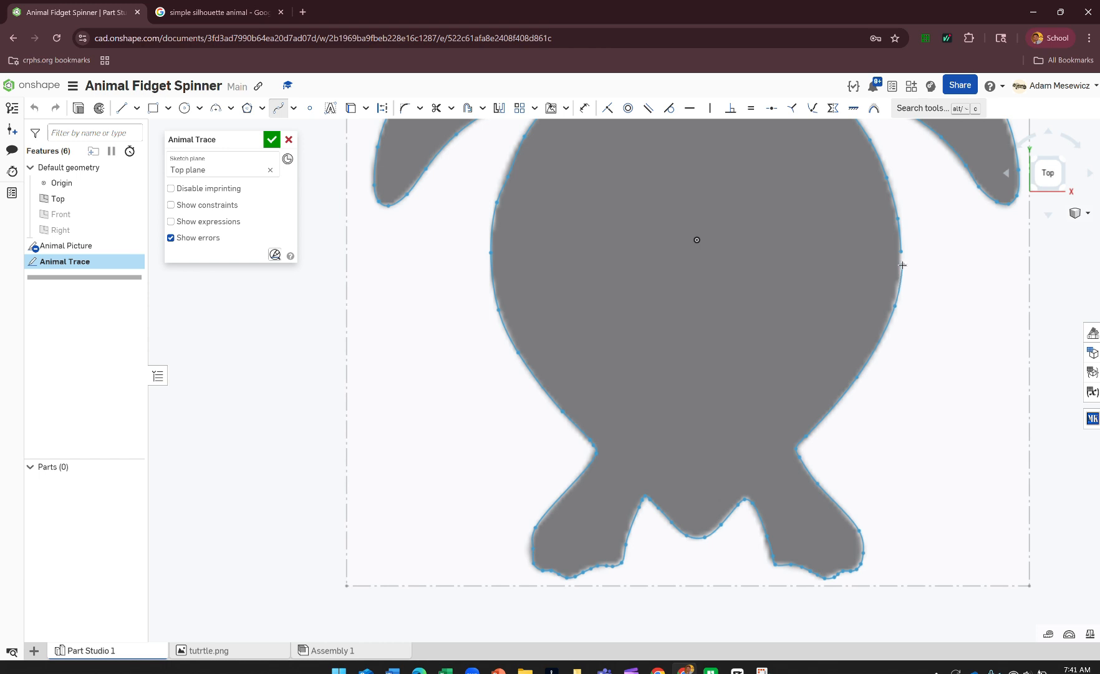
scroll(904, 261, up, 5)
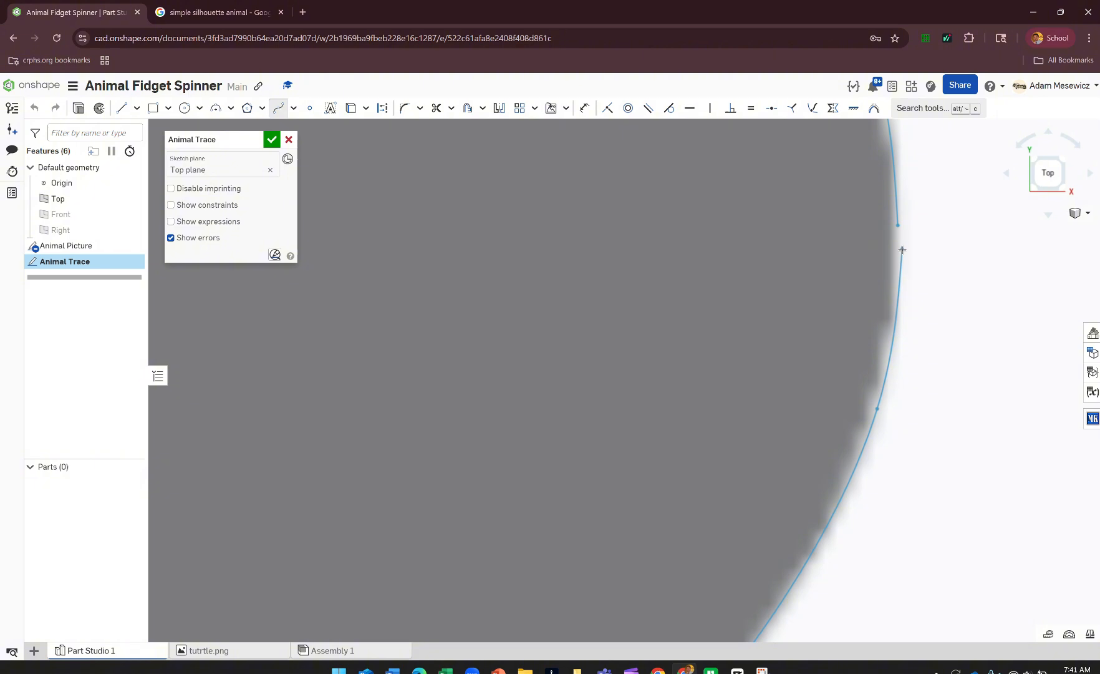
scroll(899, 268, up, 1)
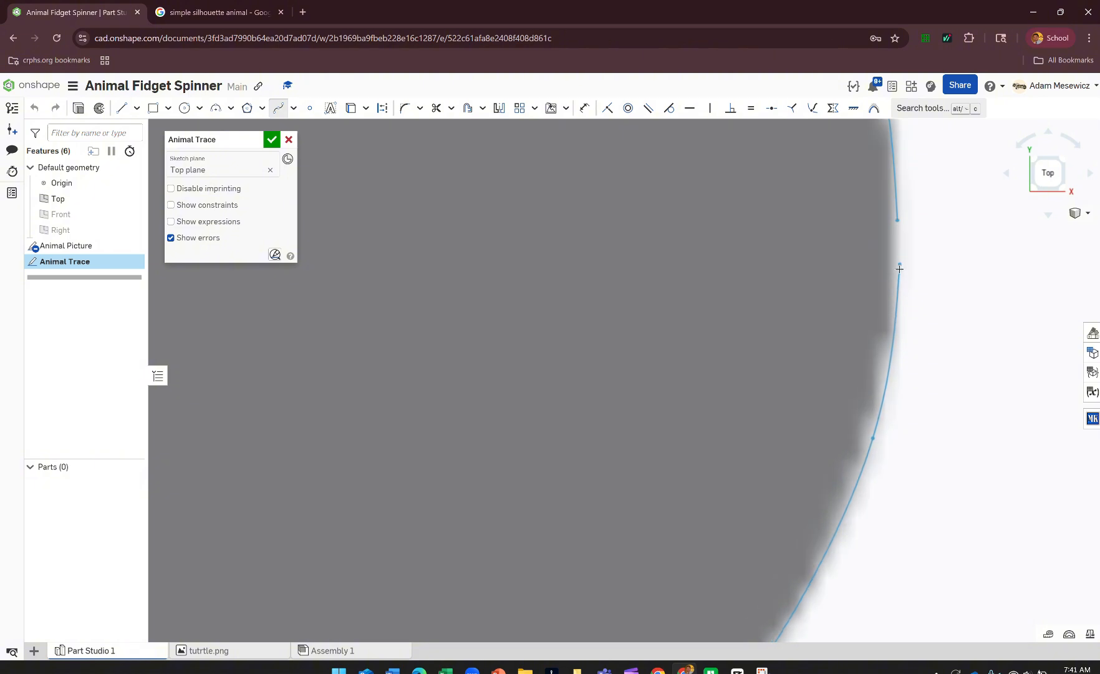
click(898, 220)
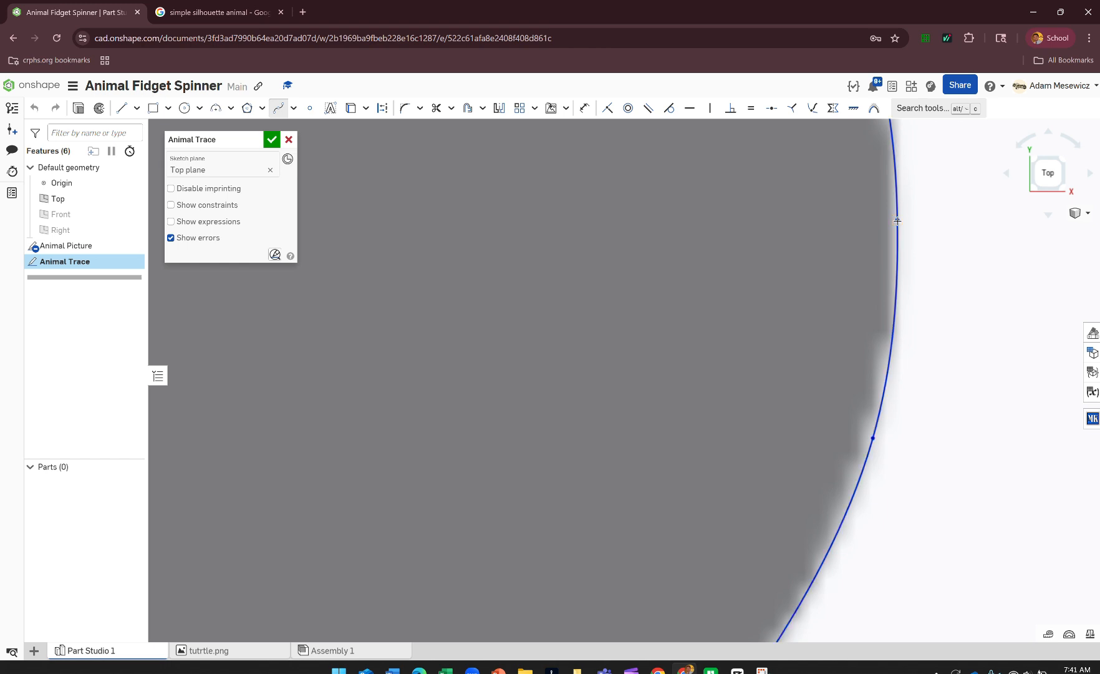
Finish the Animal Trace sketch and hide the Animal Picture sketch so only the traced outline shows.
scroll(897, 220, down, 4)
scroll(903, 272, down, 4)
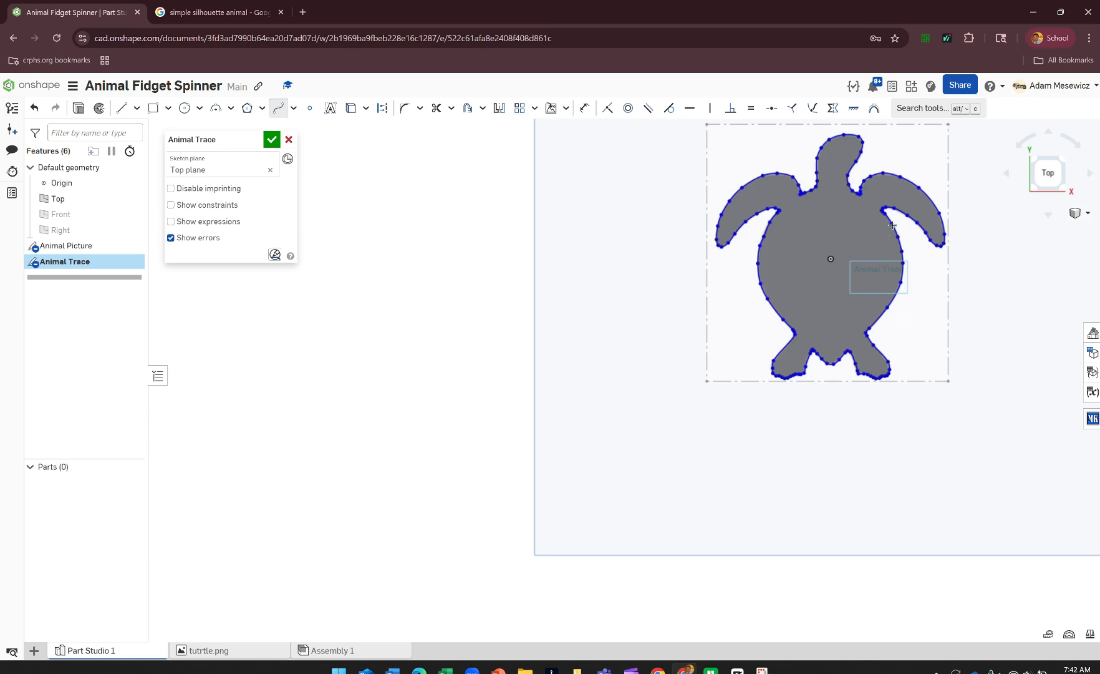
scroll(957, 277, up, 3)
scroll(955, 252, up, 1)
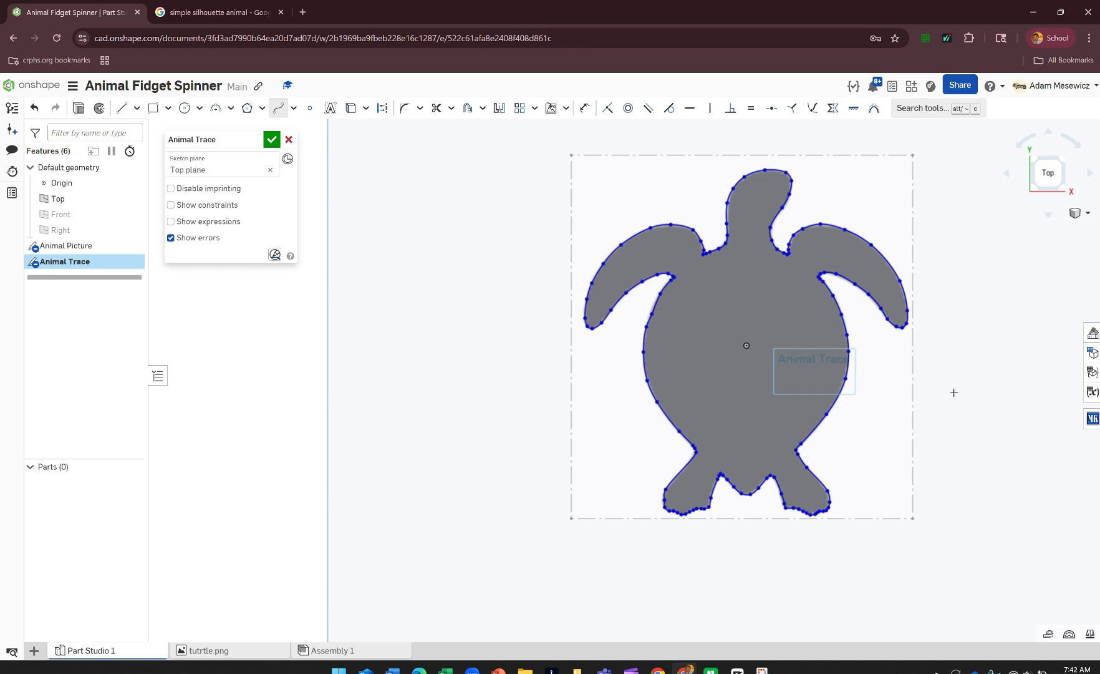
click(271, 139)
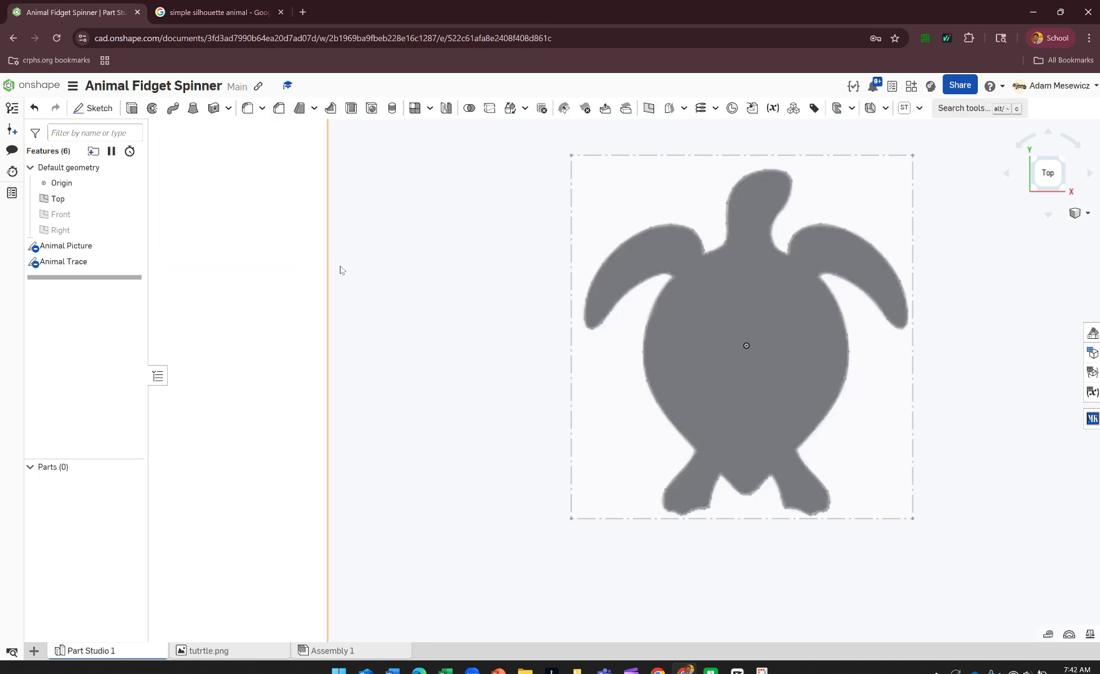
click(134, 245)
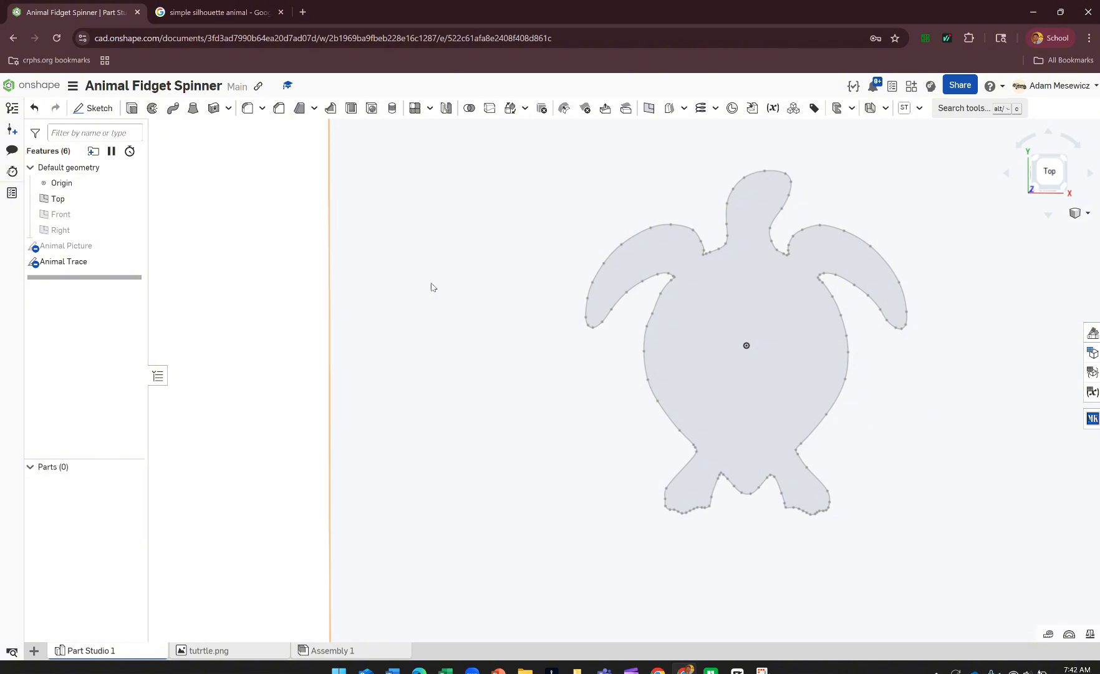
mouse_move(260, 336)
right_down()
mouse_move(319, 336)
mouse_move(336, 363)
mouse_move(309, 378)
mouse_move(324, 405)
mouse_move(326, 383)
right_up()
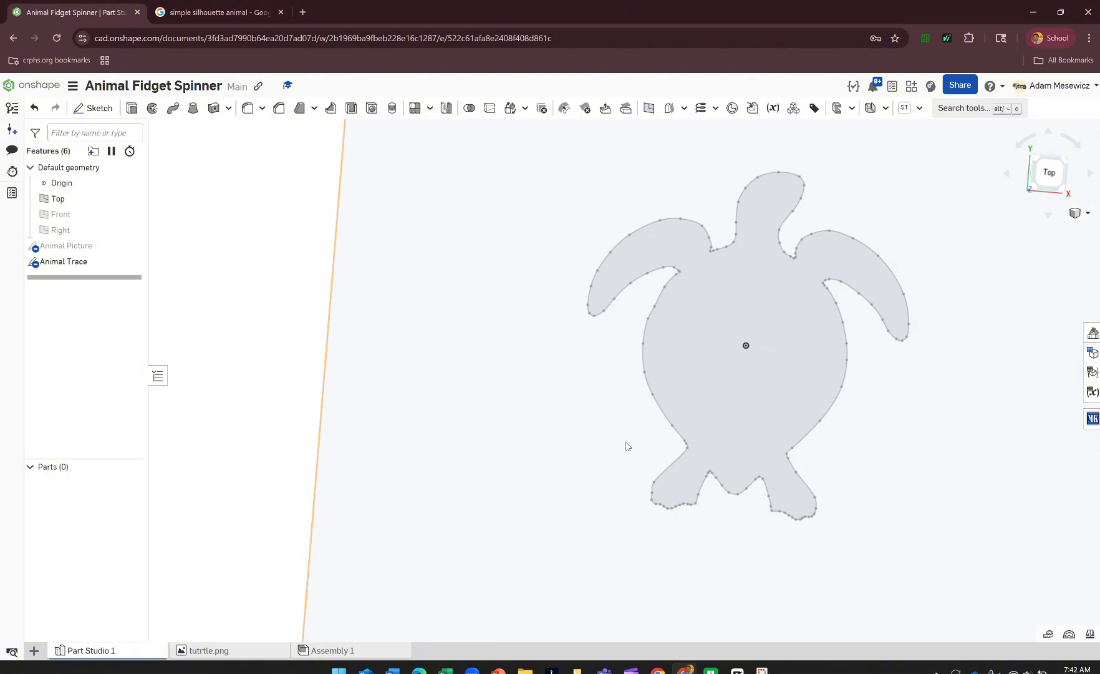
Switch to PowerPoint to check the bearing's thickness and width on the Animal Fidget Spinner slide, and return to Onshape.
click(498, 670)
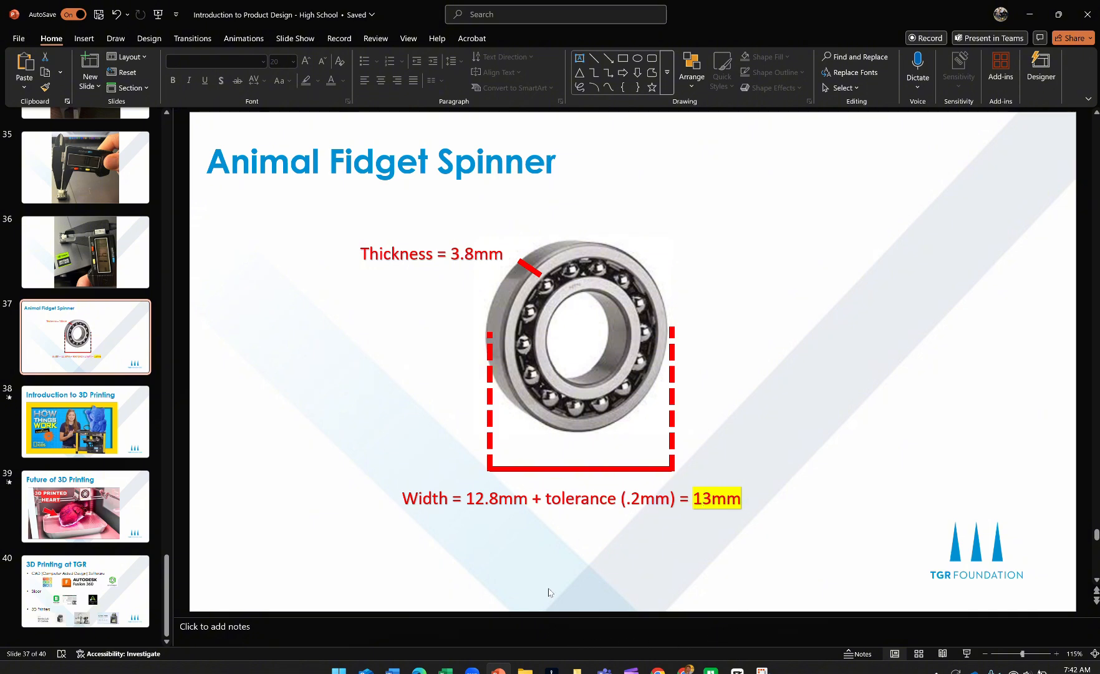
click(685, 669)
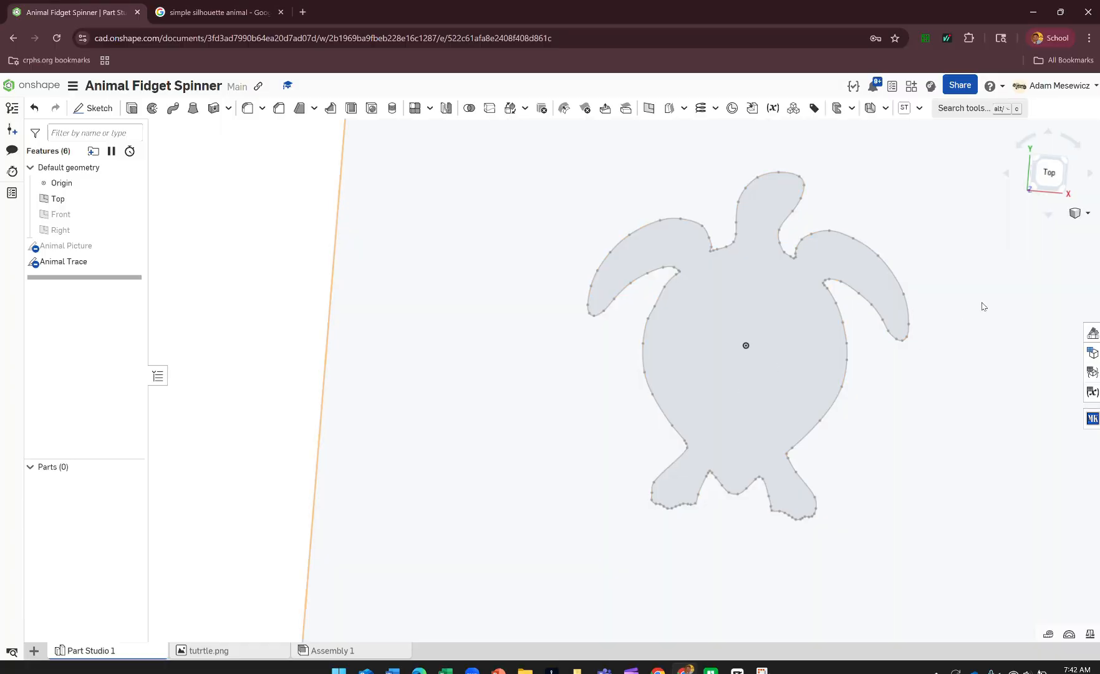
click(1049, 172)
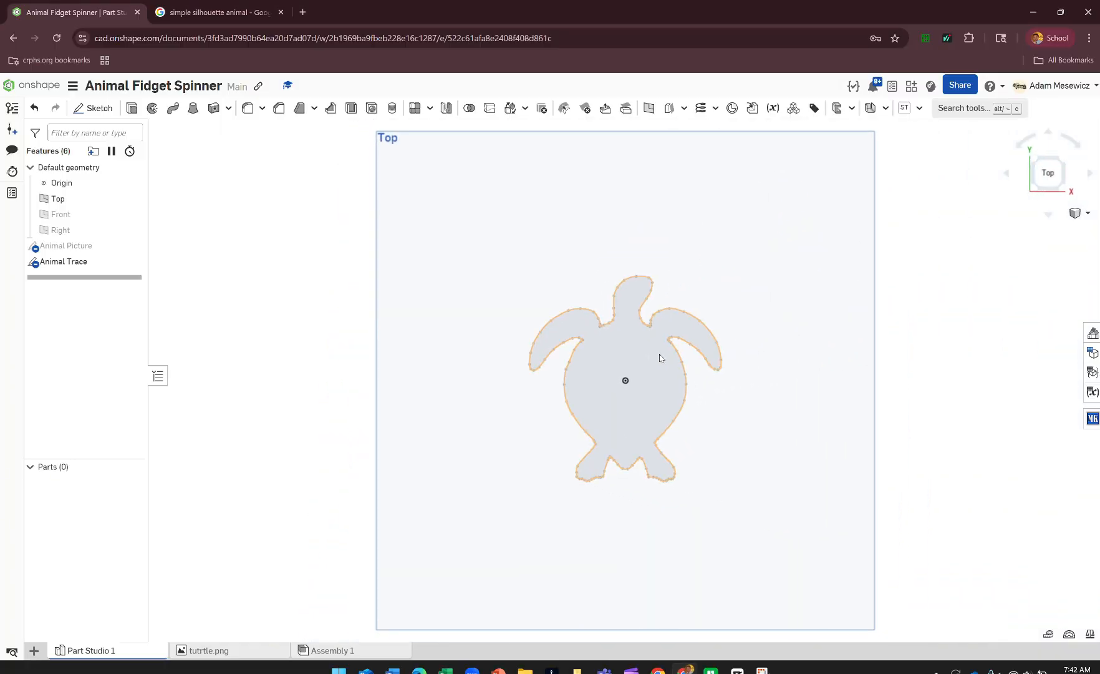
Extrude the traced turtle region as a new solid with a blind depth of 3.8 mm.
click(636, 353)
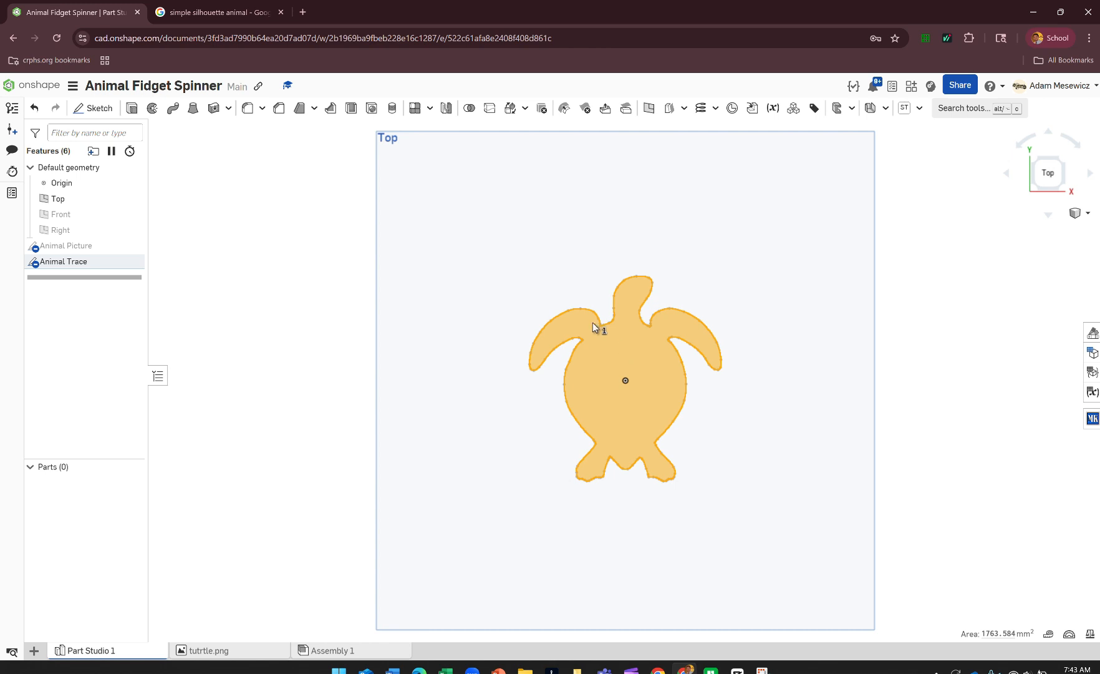
click(132, 108)
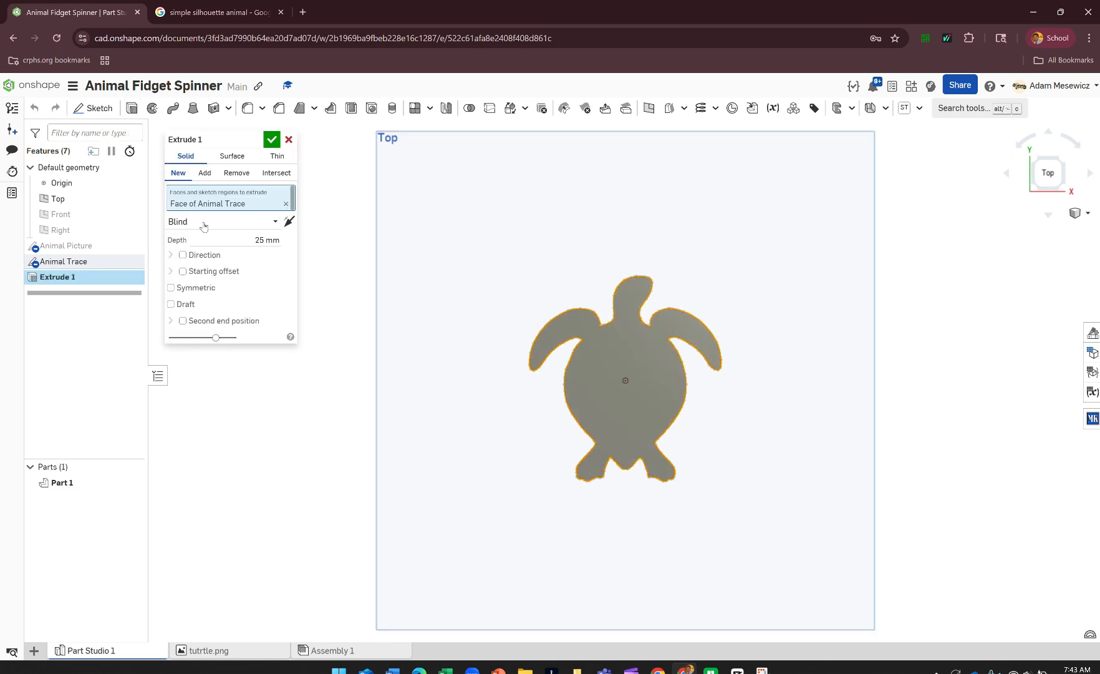
click(266, 240)
text(3.8)
key(Return)
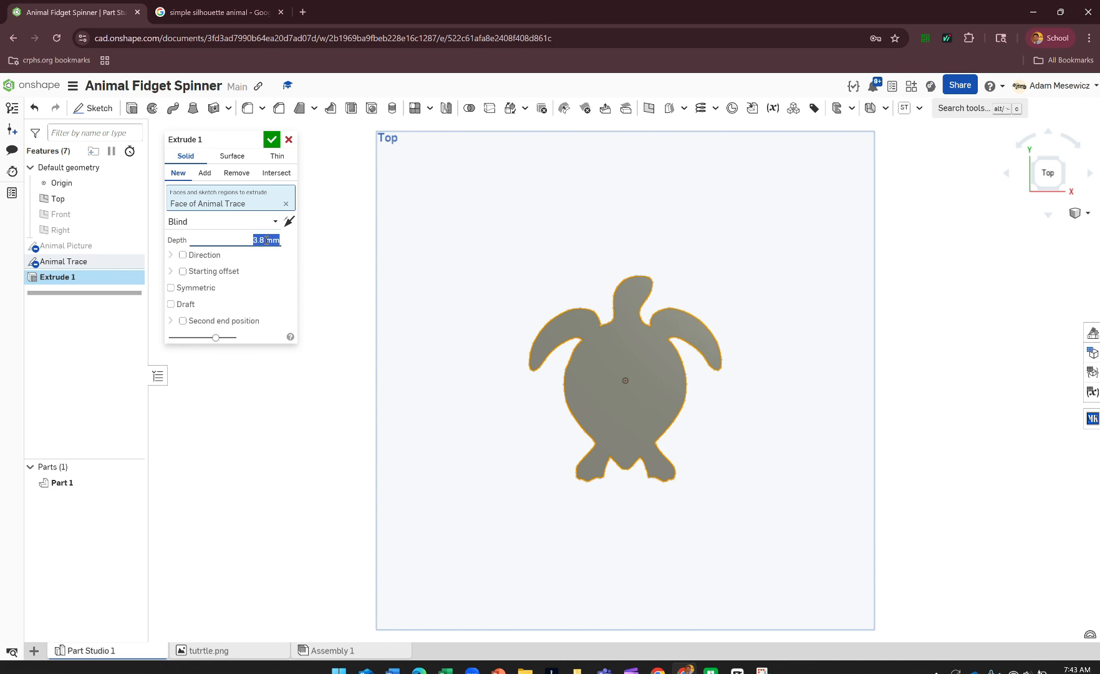
click(271, 140)
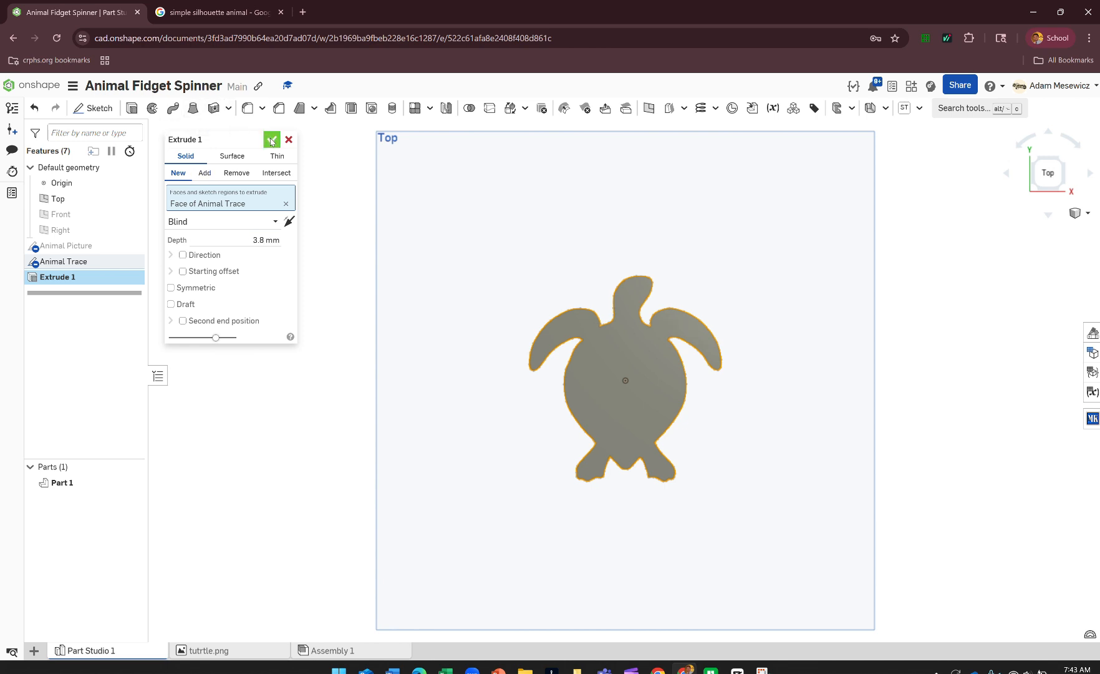
Start a sketch on the turtle's top face and draw a circle about 17.4 mm in diameter near the shell's center.
right_drag(382, 218, 342, 260)
key(shift+5)
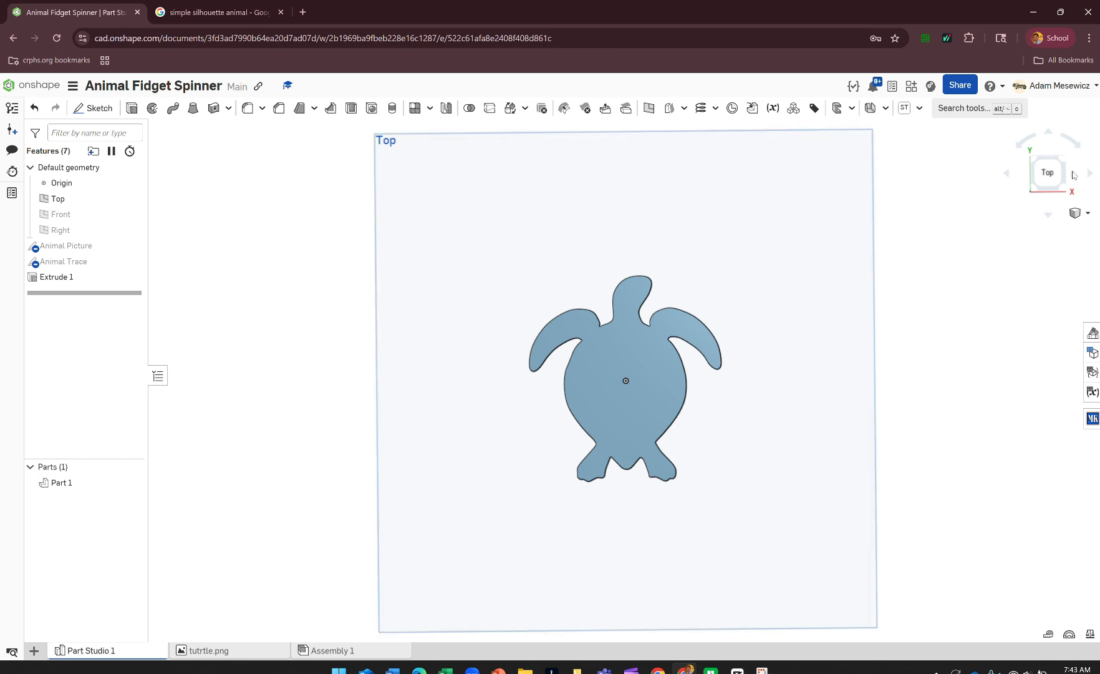
scroll(718, 430, up, 1)
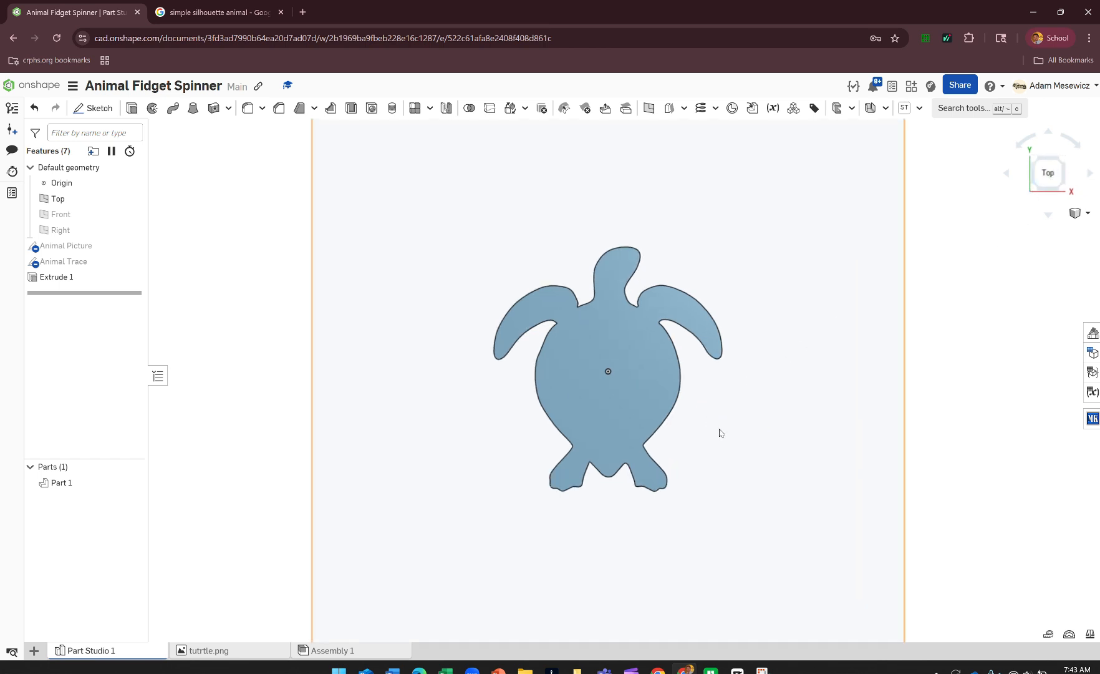
scroll(719, 429, up, 1)
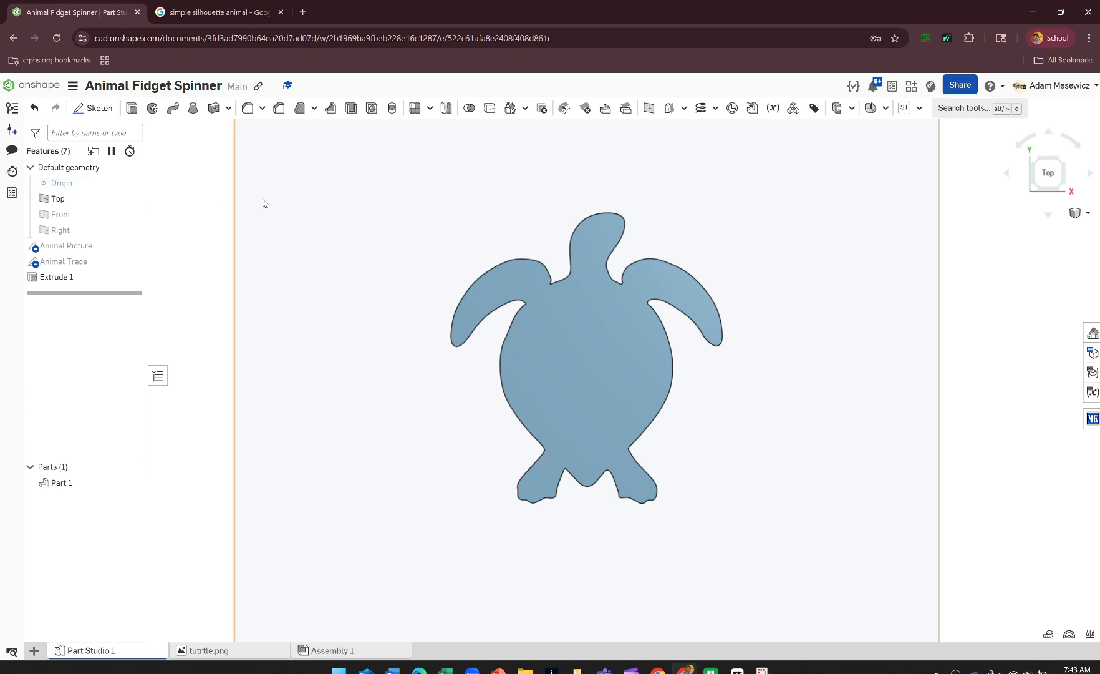
click(100, 108)
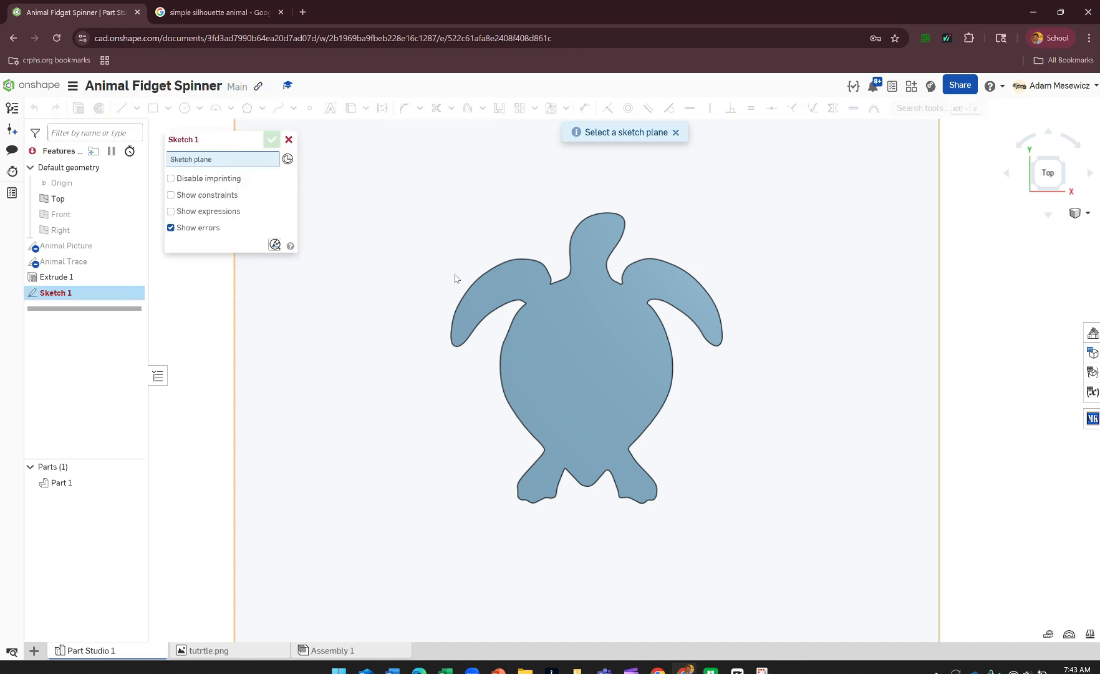
click(597, 358)
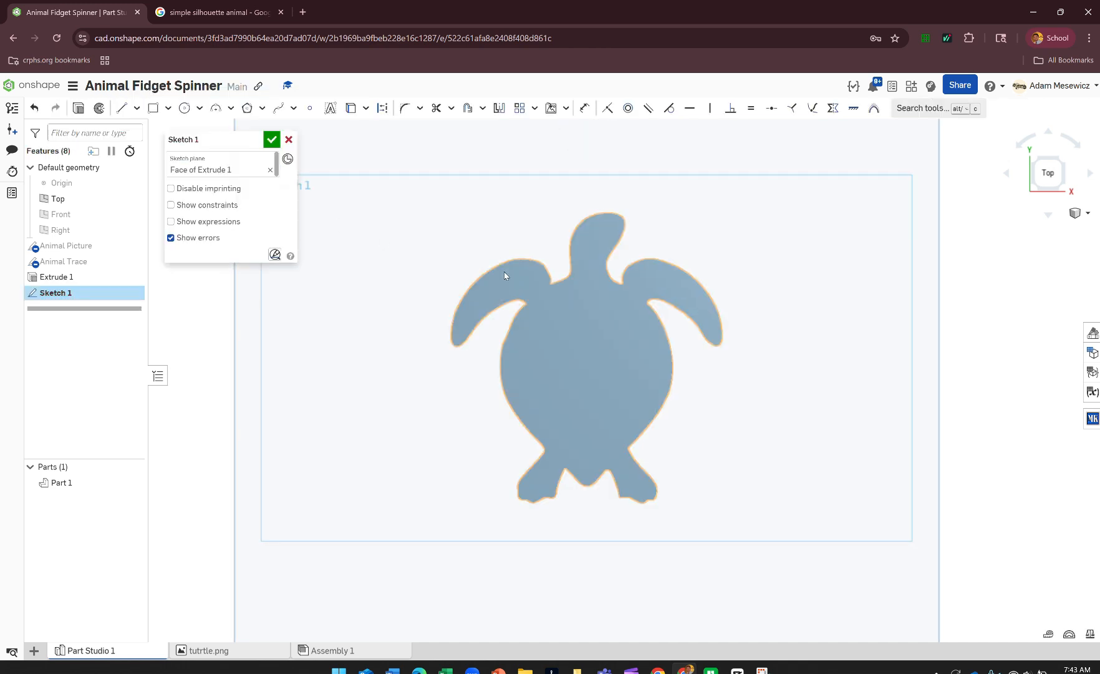
click(186, 109)
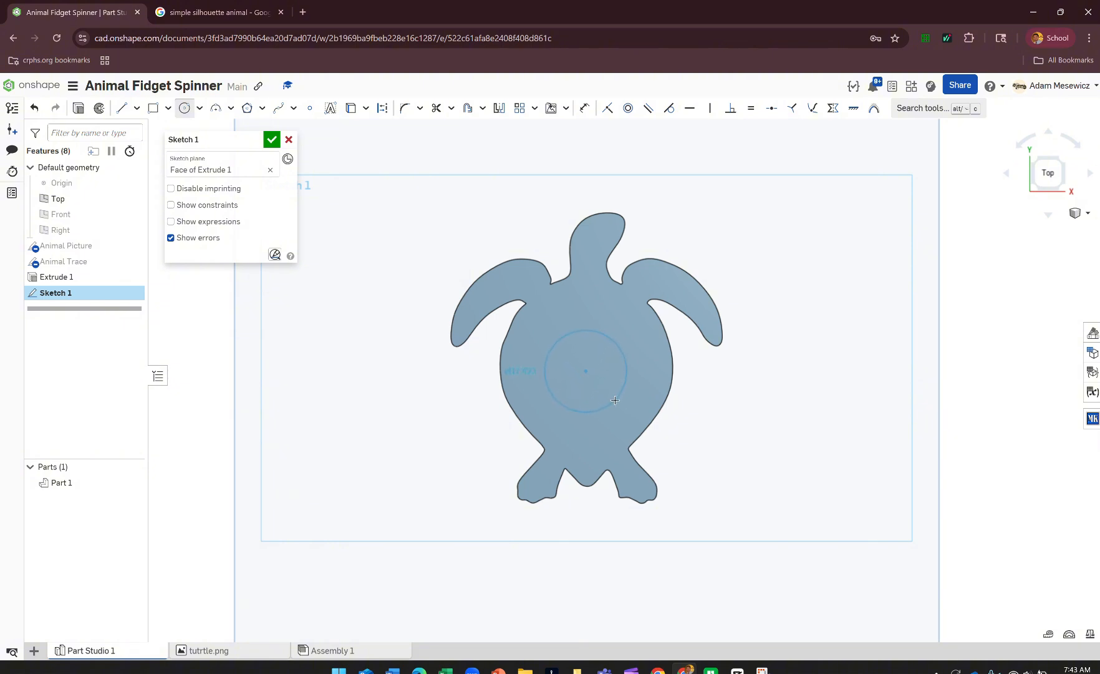
click(615, 400)
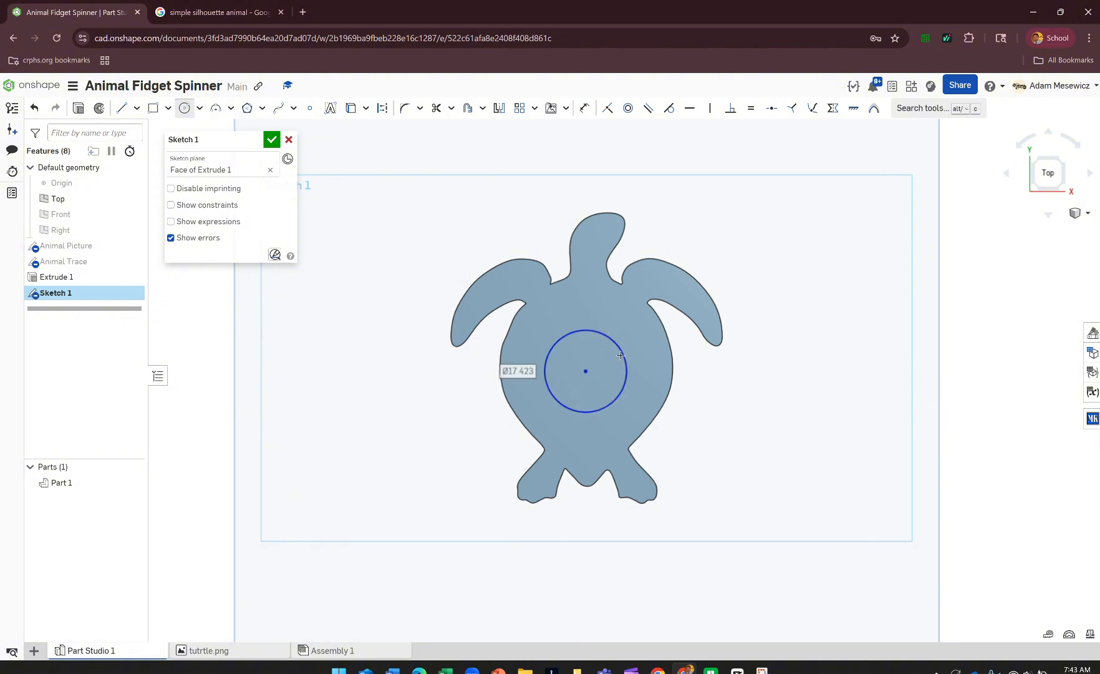
Dimension the circle to a 13 mm diameter and nudge it slightly to the right on the shell.
click(583, 110)
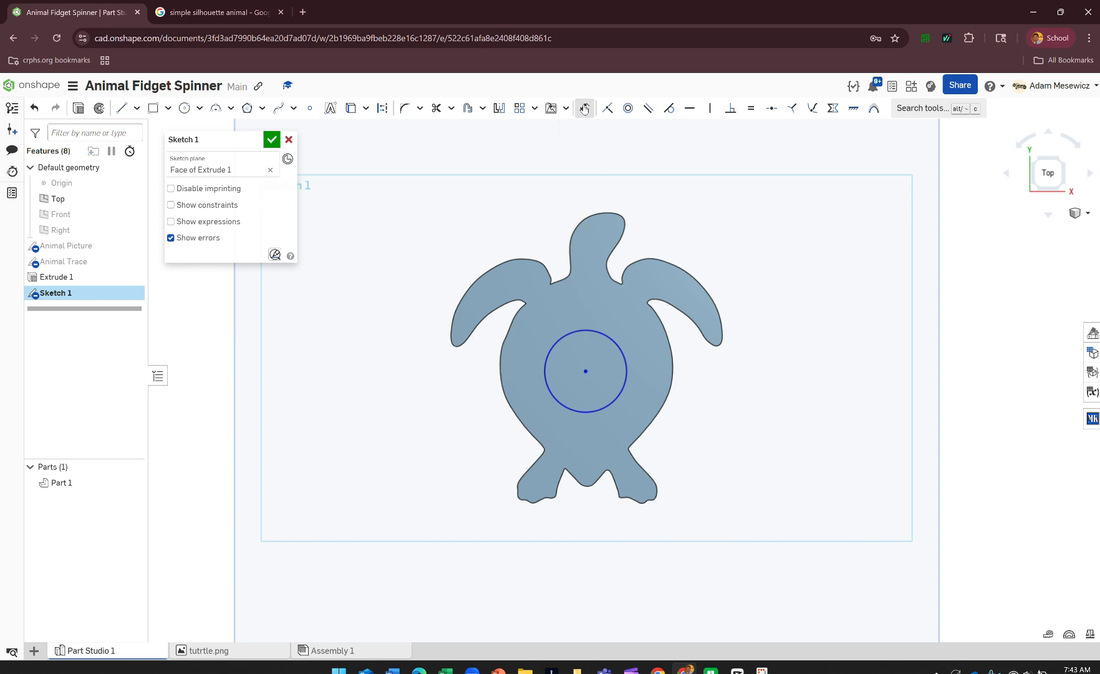
click(616, 341)
click(805, 378)
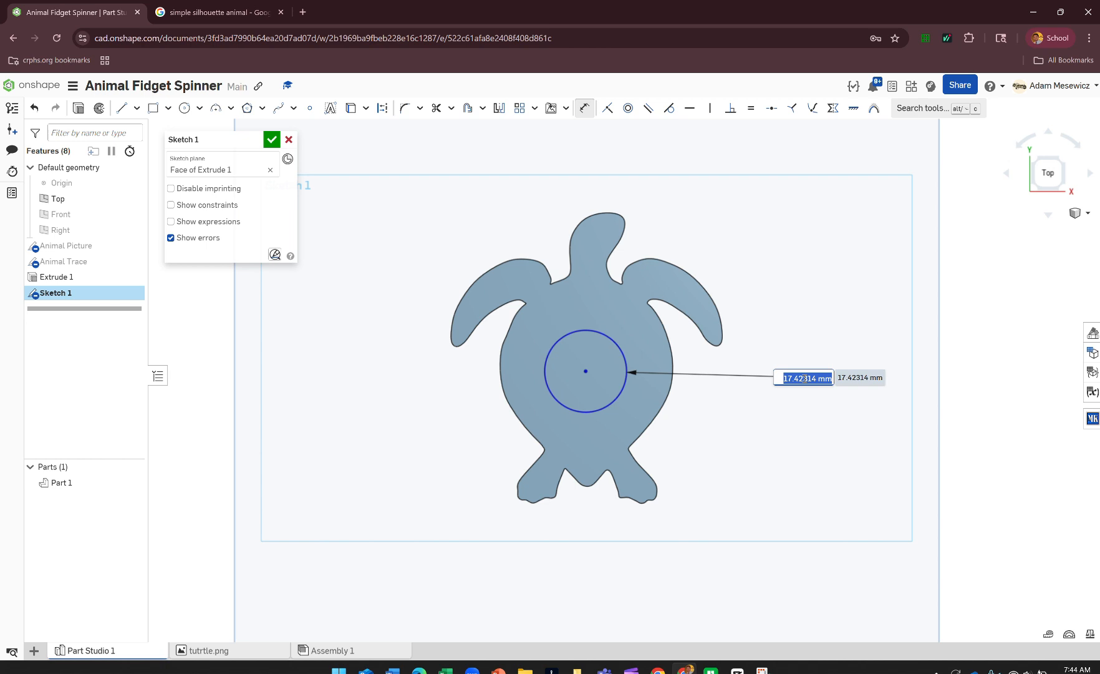
text(13)
key(Return)
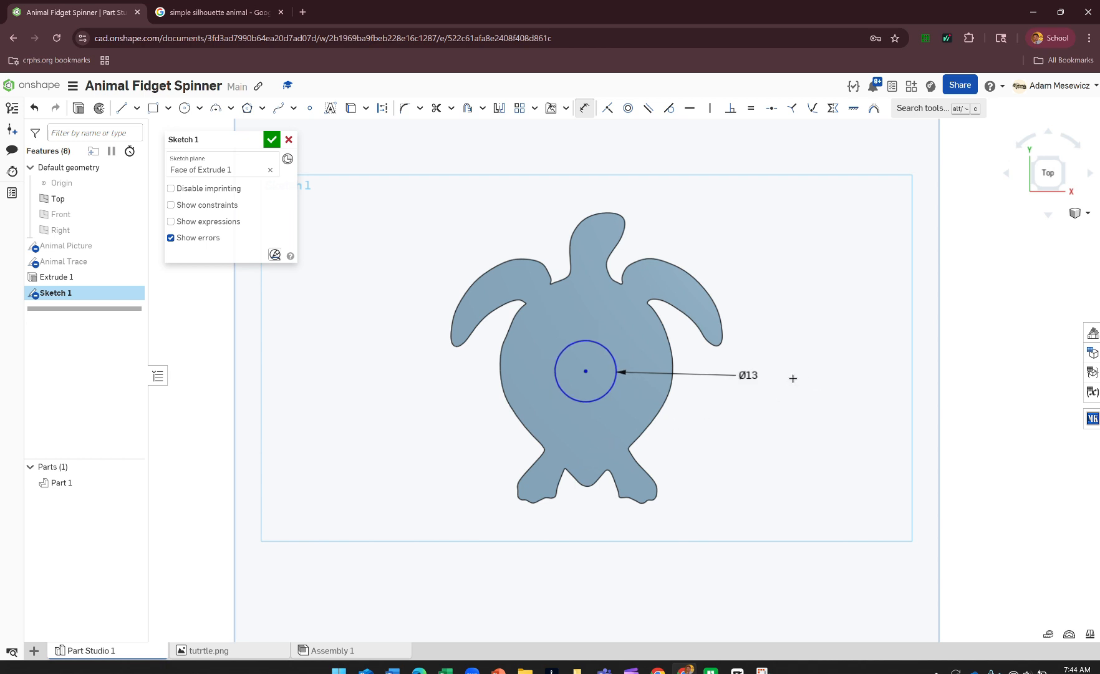
click(585, 108)
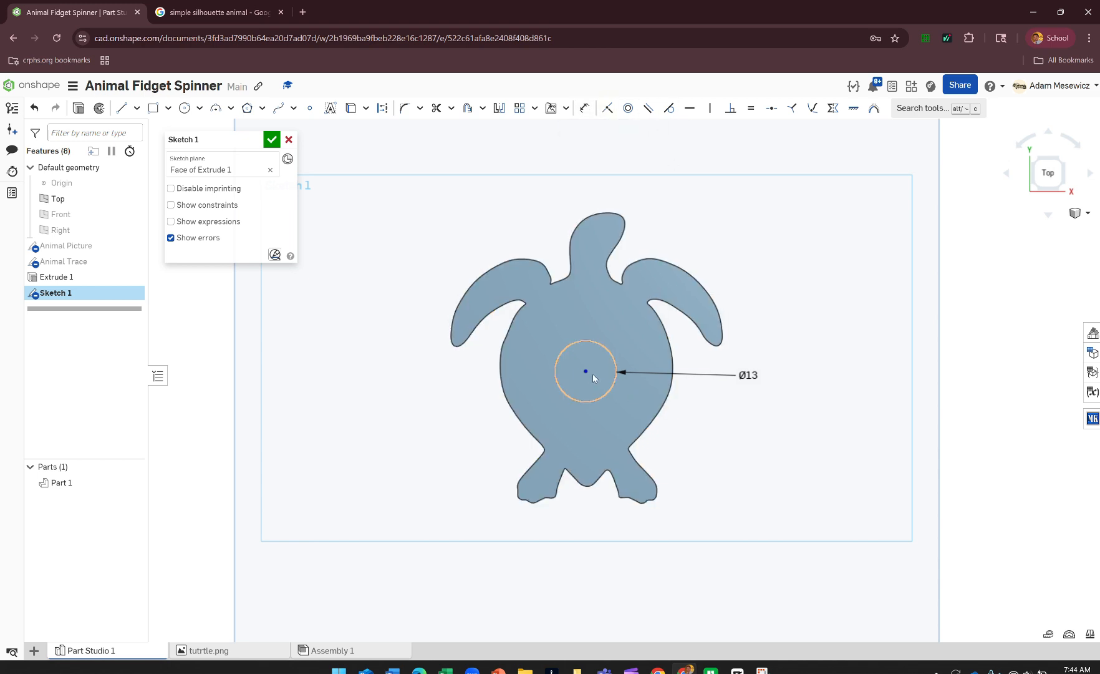
drag(586, 375, 590, 372)
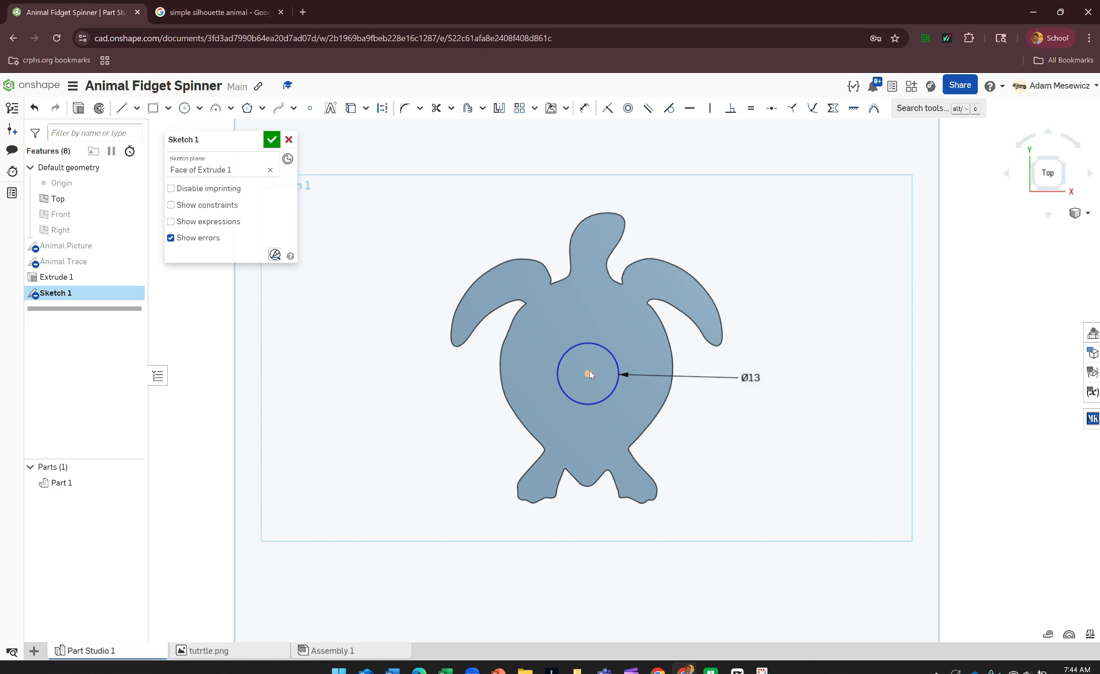
drag(590, 372, 590, 374)
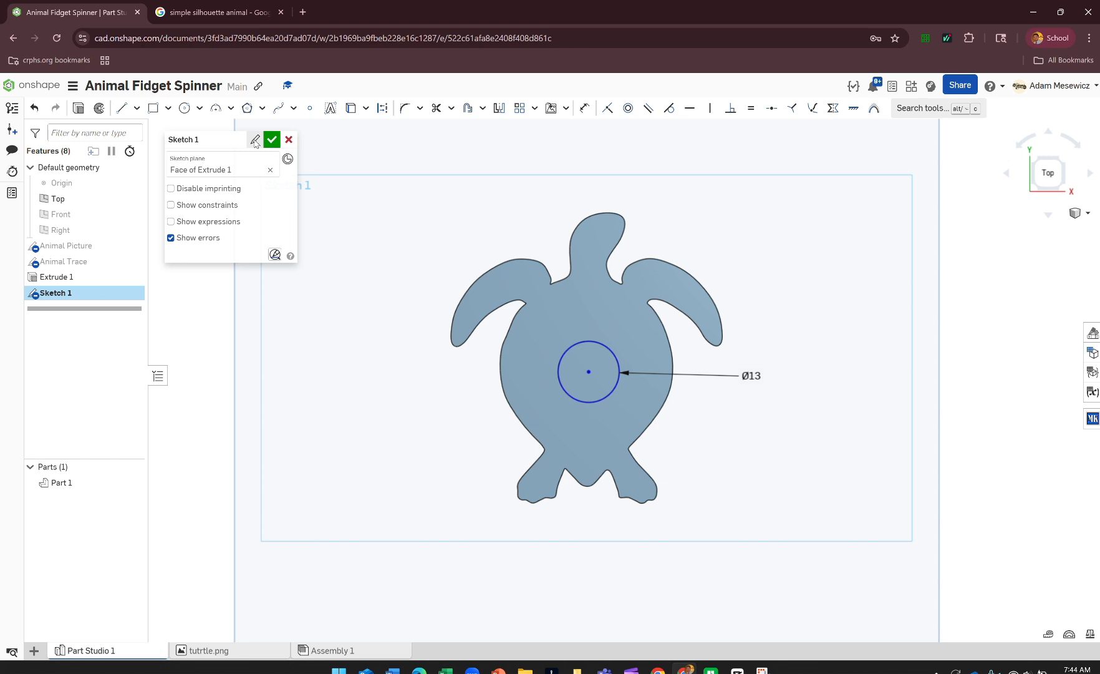
Rename the bearing hole sketch to "Bearing Sketch" and finish it.
click(255, 141)
text(Bearing)
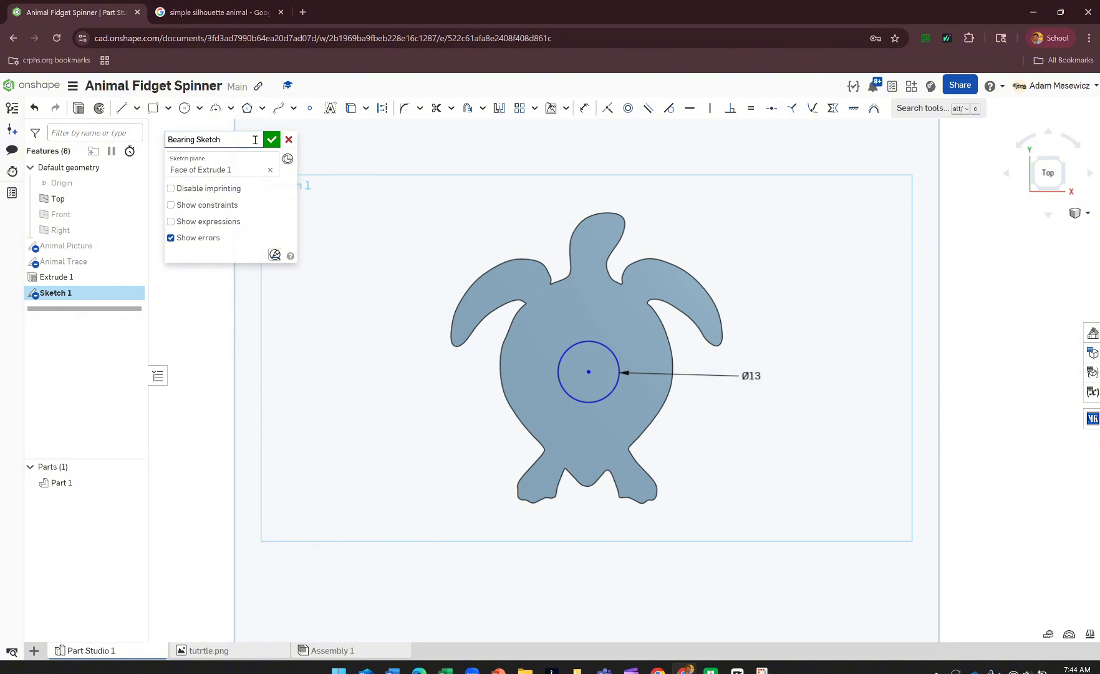
click(268, 139)
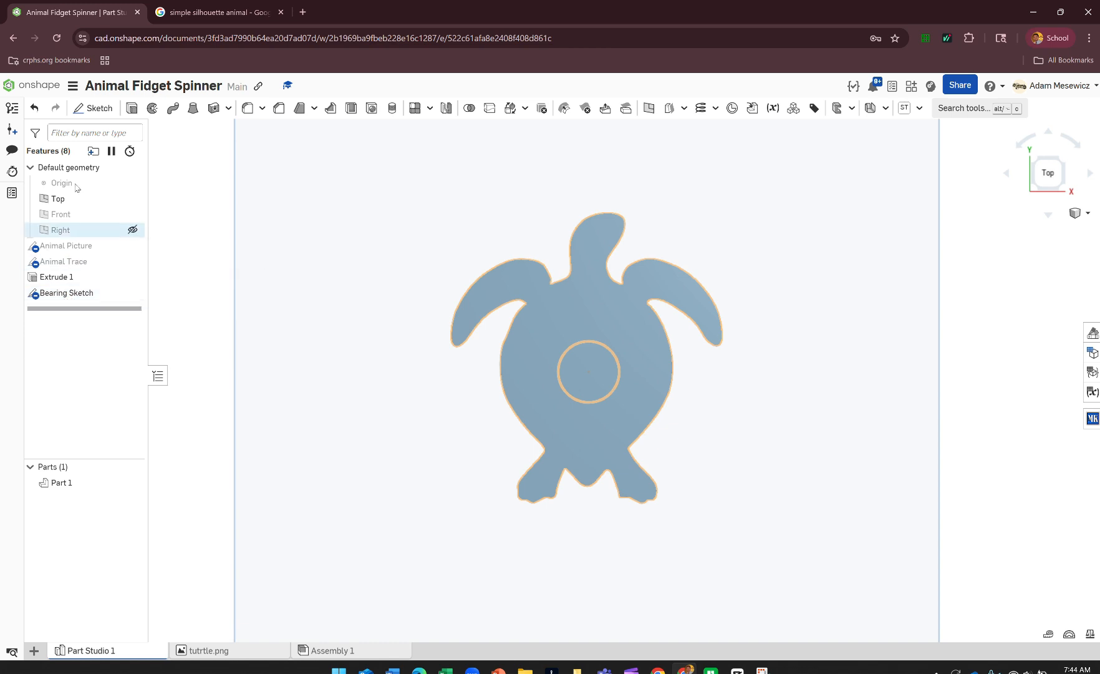
Cut the 13 mm circle through the turtle's shell with a Remove extrude at a blind depth of 25 mm.
click(601, 359)
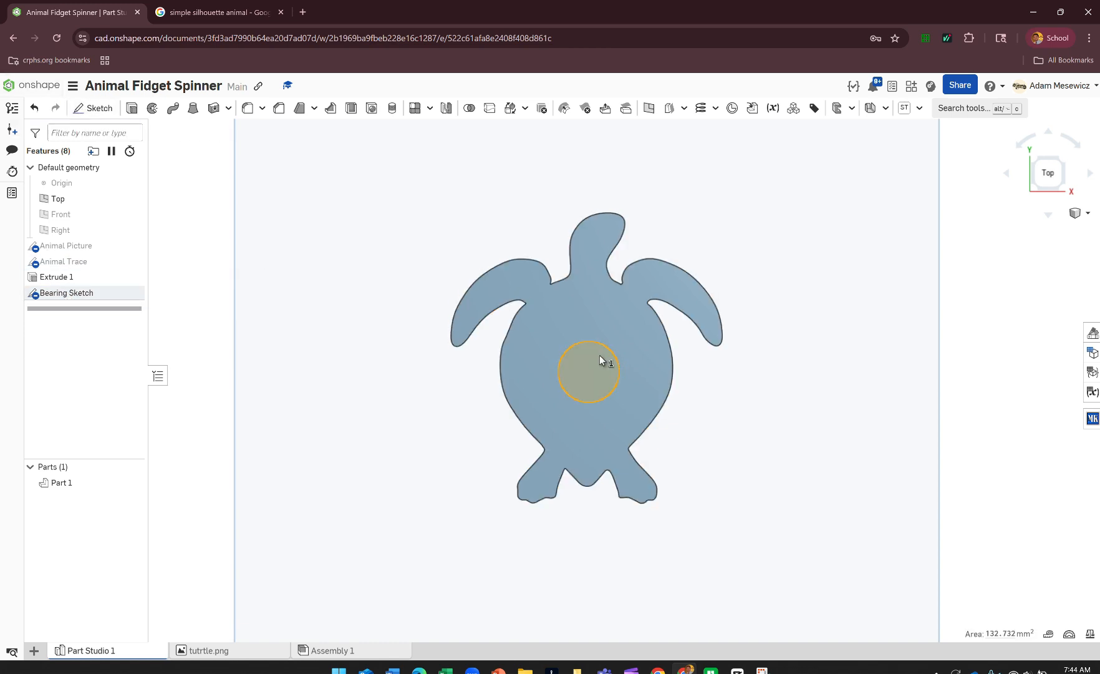
click(134, 110)
click(236, 178)
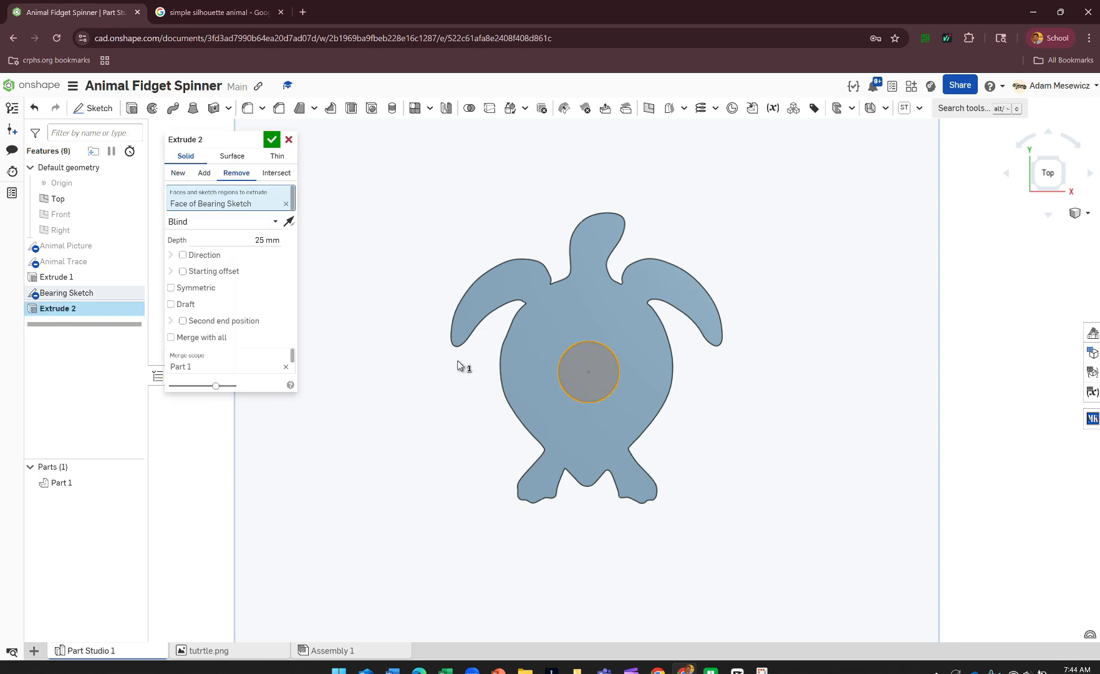
click(272, 141)
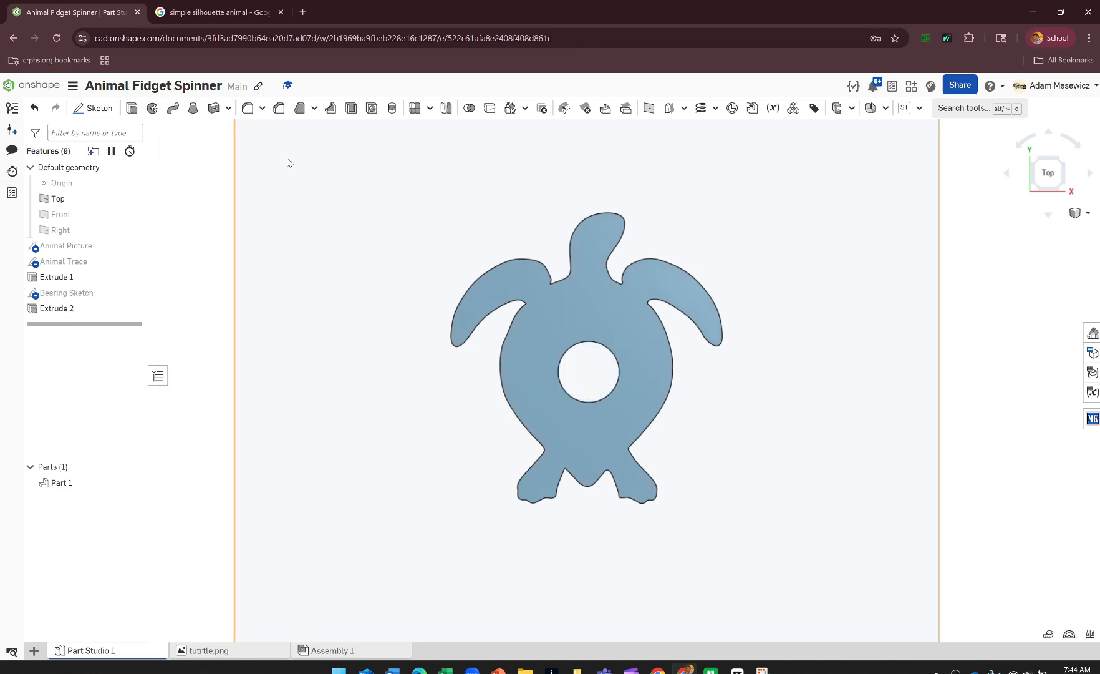
Sketch two eye circles about 1.3 mm in diameter on the top face of the turtle's head.
mouse_move(761, 449)
right_down()
mouse_move(726, 422)
mouse_move(797, 458)
mouse_move(803, 437)
mouse_move(842, 442)
mouse_move(752, 434)
mouse_move(764, 450)
right_up()
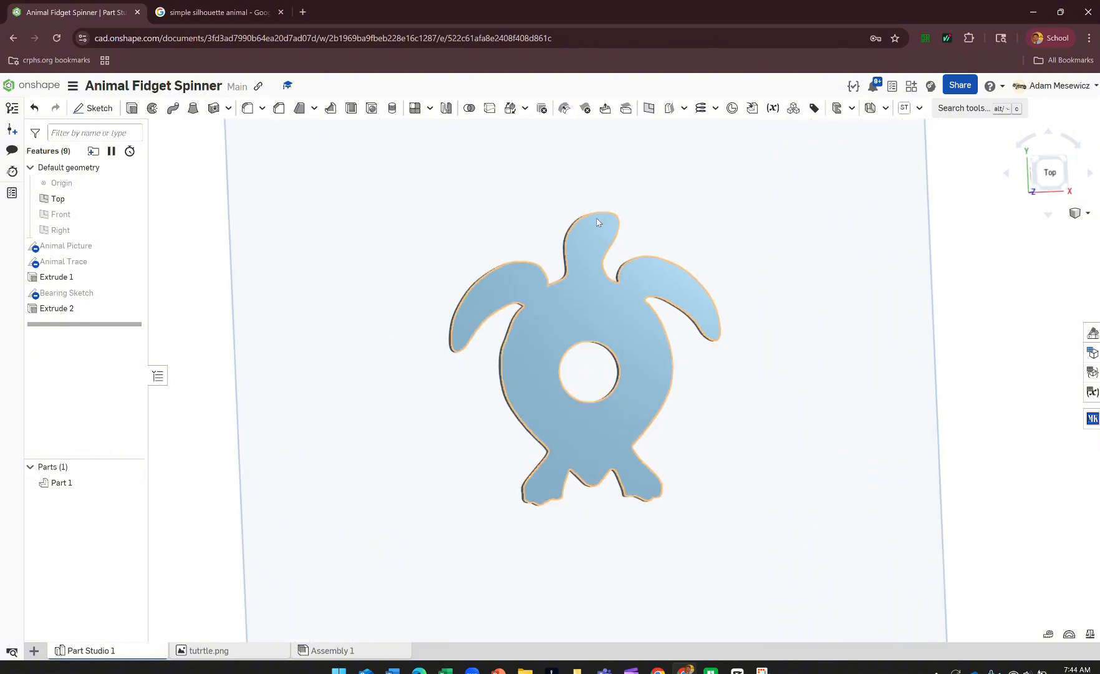
click(100, 108)
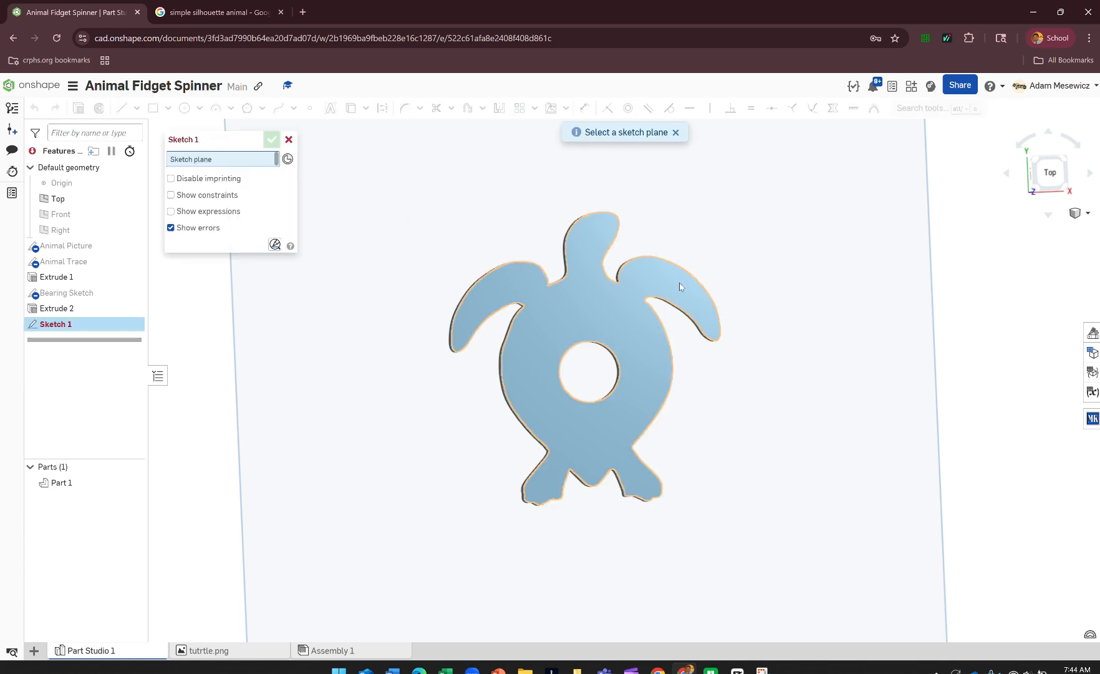
click(629, 295)
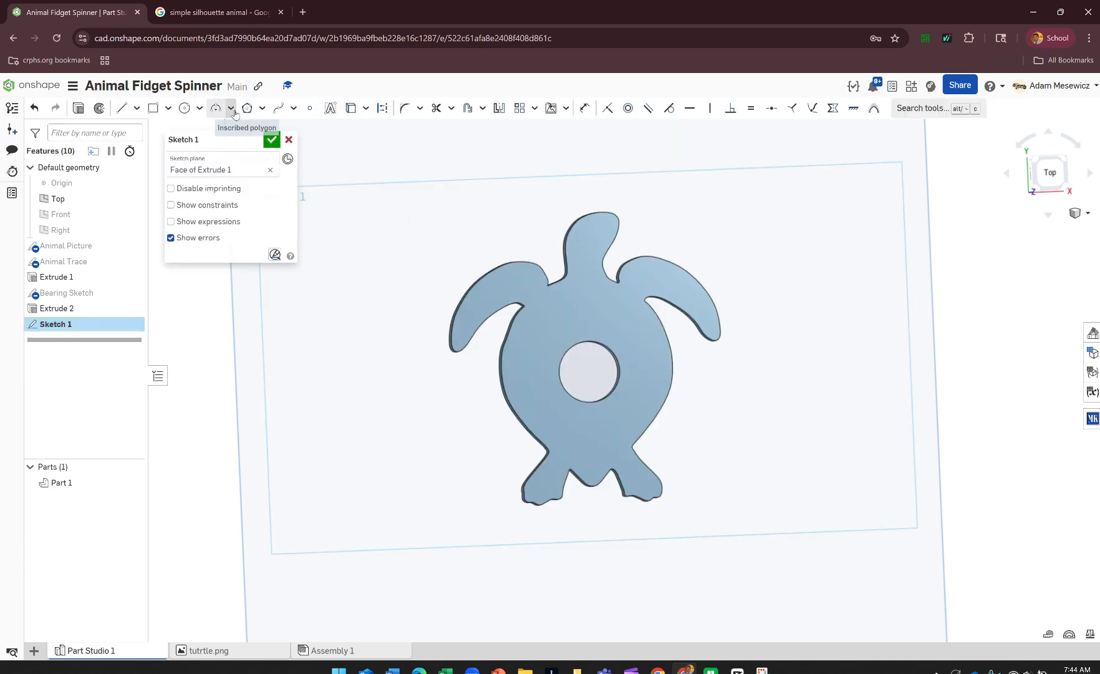
click(184, 108)
scroll(592, 225, up, 5)
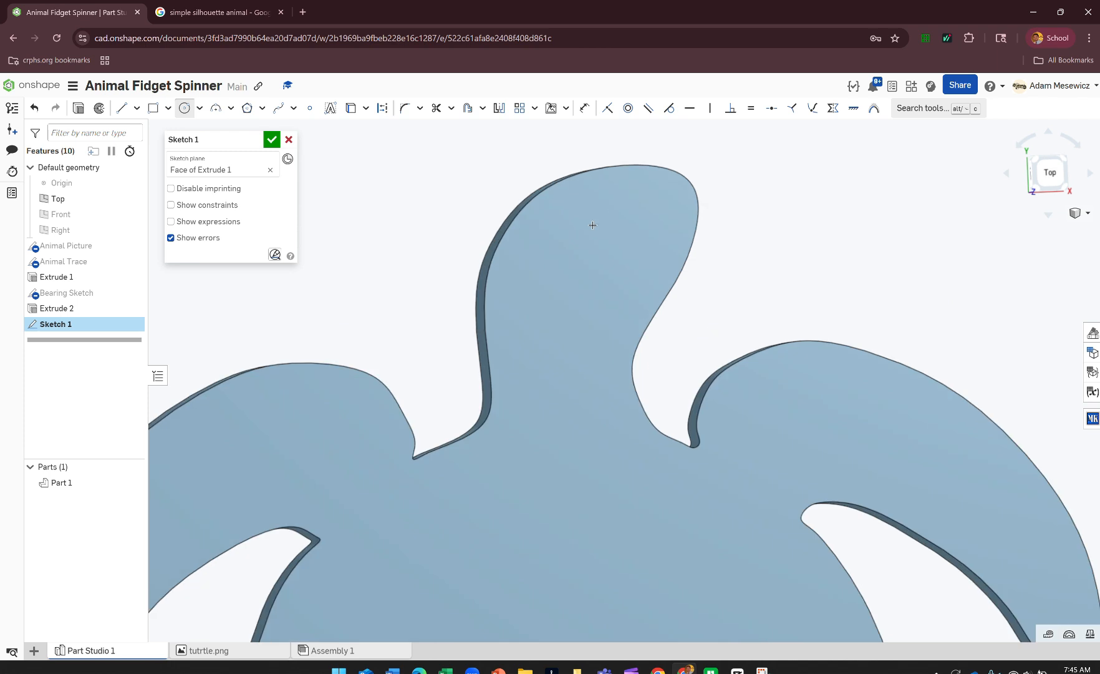
click(581, 190)
click(593, 187)
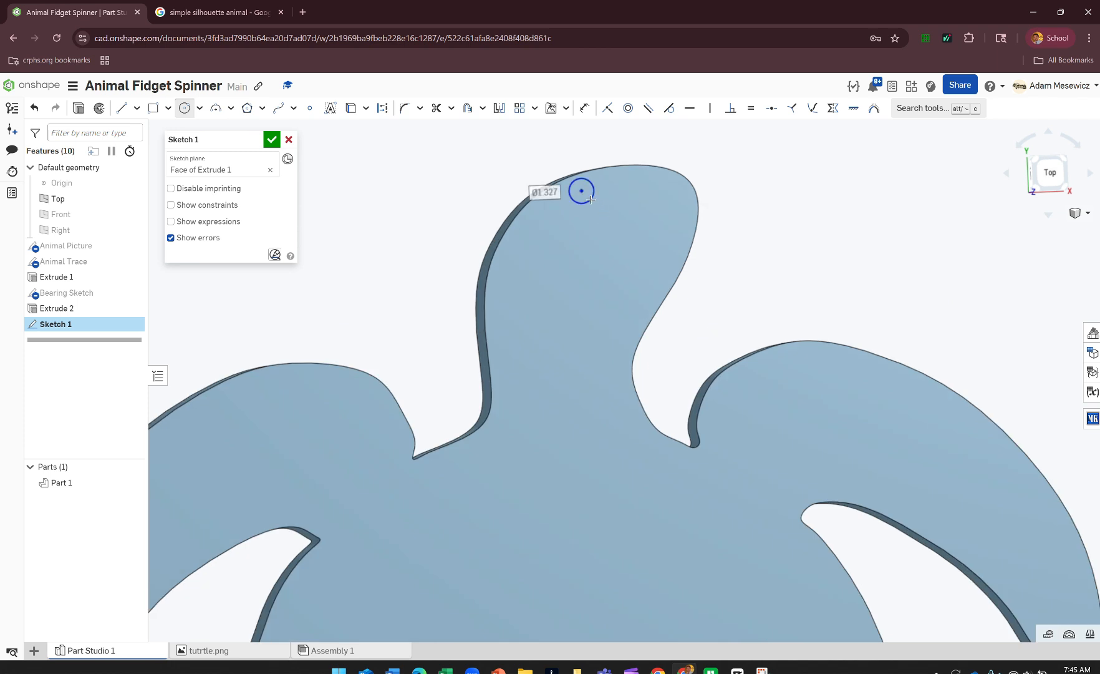
click(654, 214)
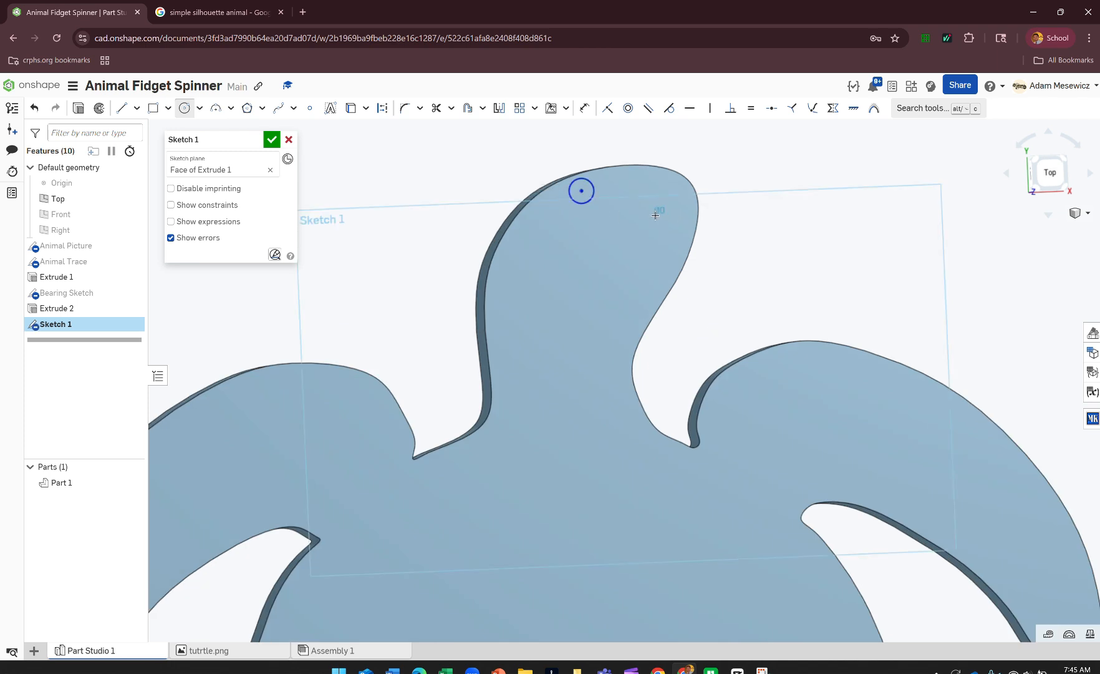
click(665, 222)
key(Escape)
Extrude both eye circles upward by 1 mm, adding them to the turtle's body.
click(660, 218)
click(584, 196)
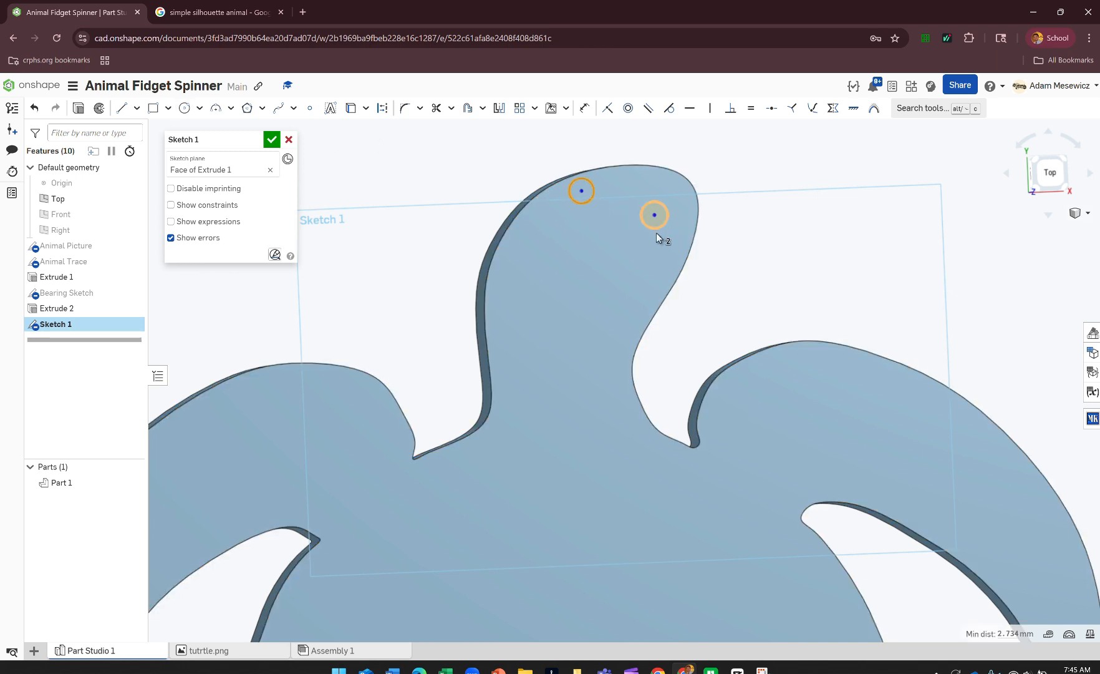
click(586, 196)
click(587, 190)
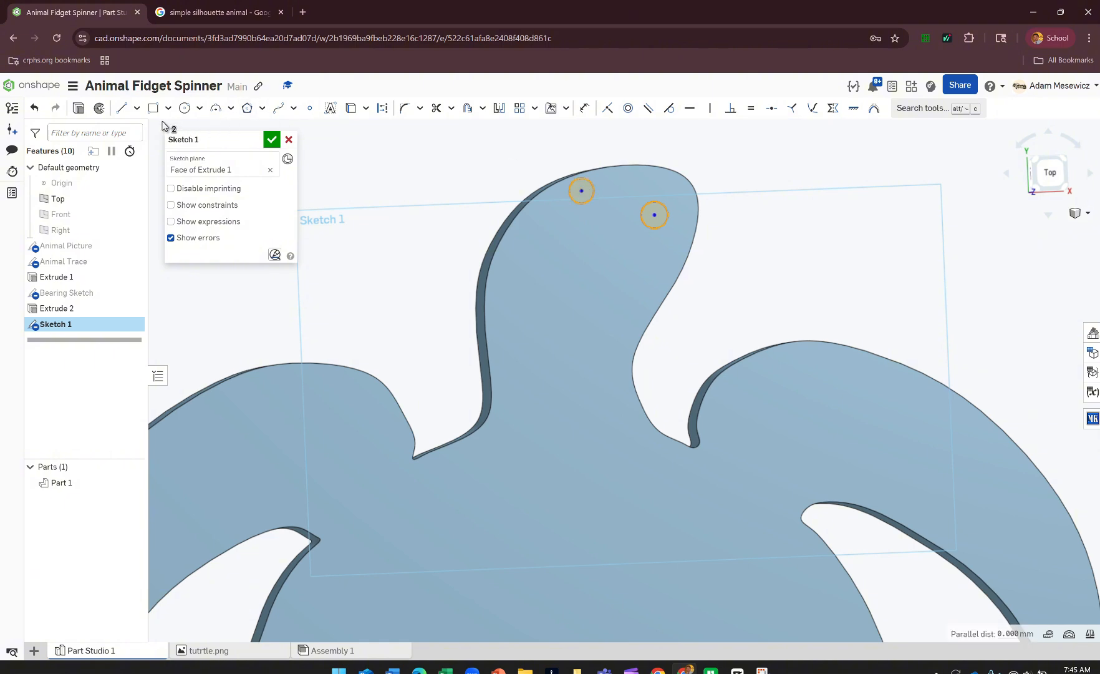
click(80, 108)
click(262, 253)
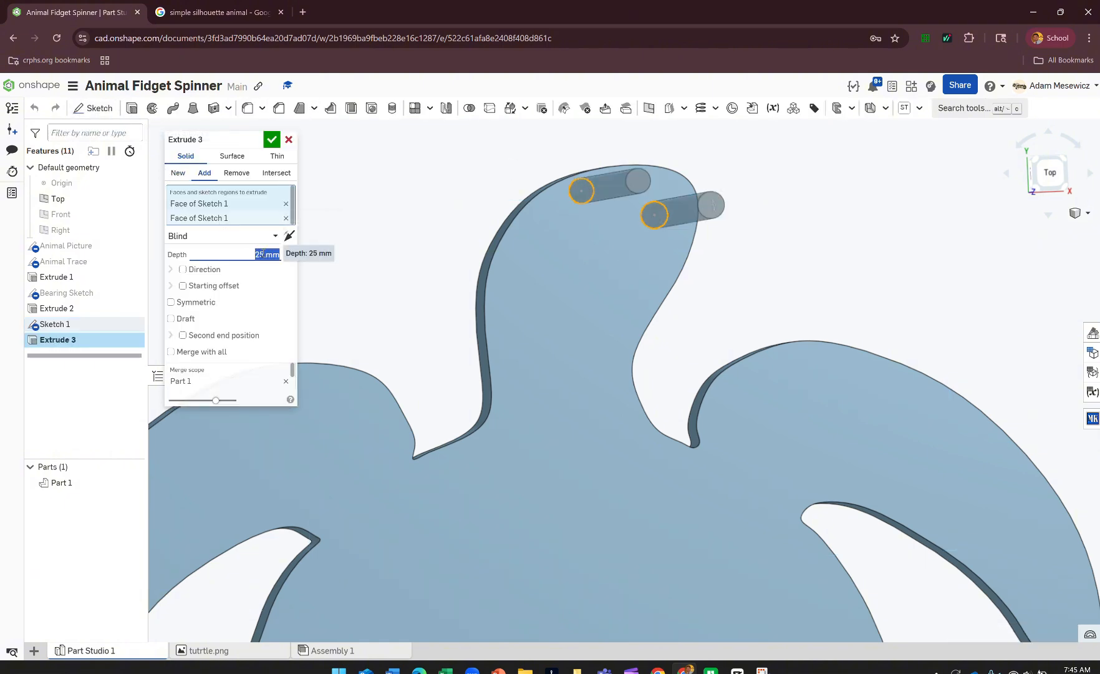
text(1)
key(Return)
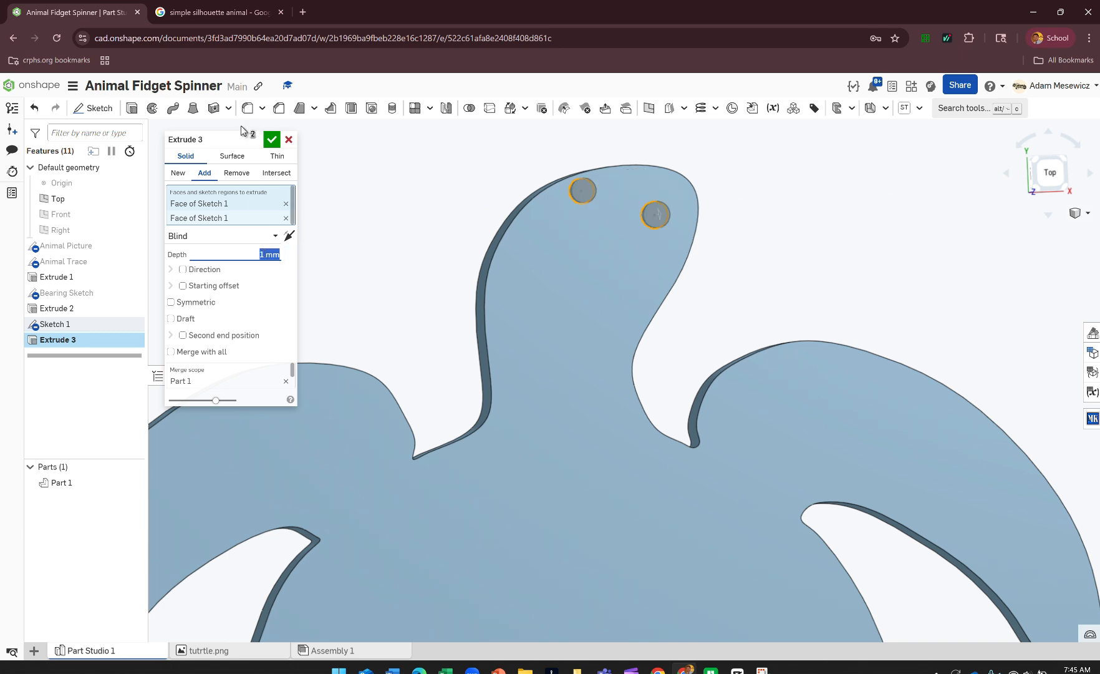
click(269, 140)
scroll(329, 197, down, 5)
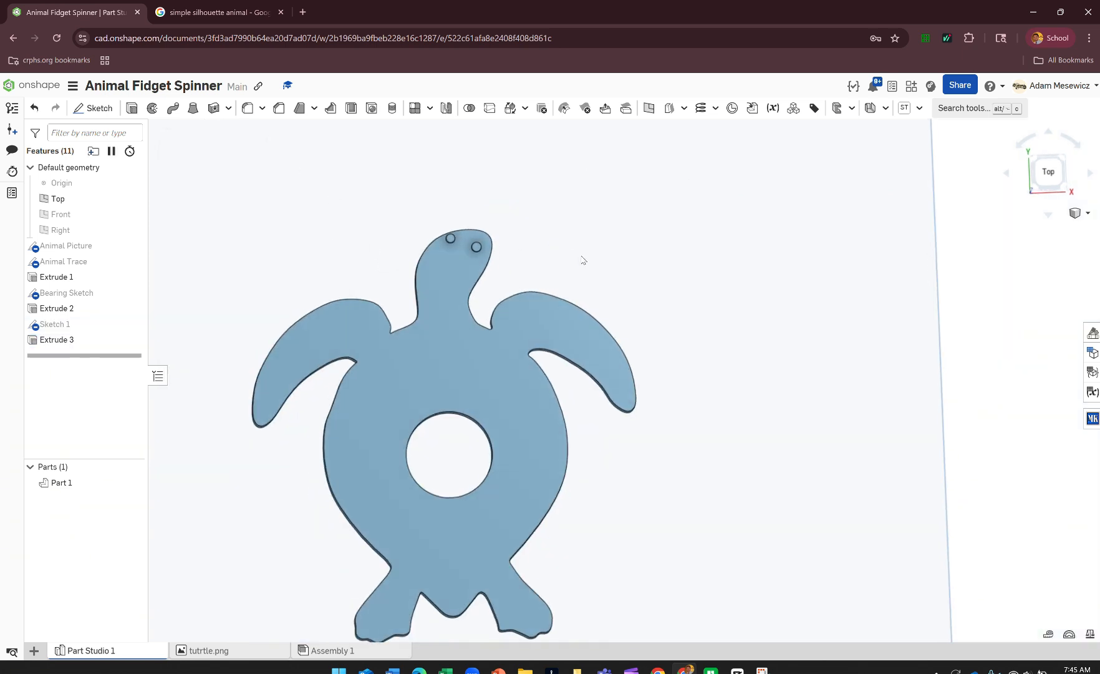
right_drag(580, 259, 585, 263)
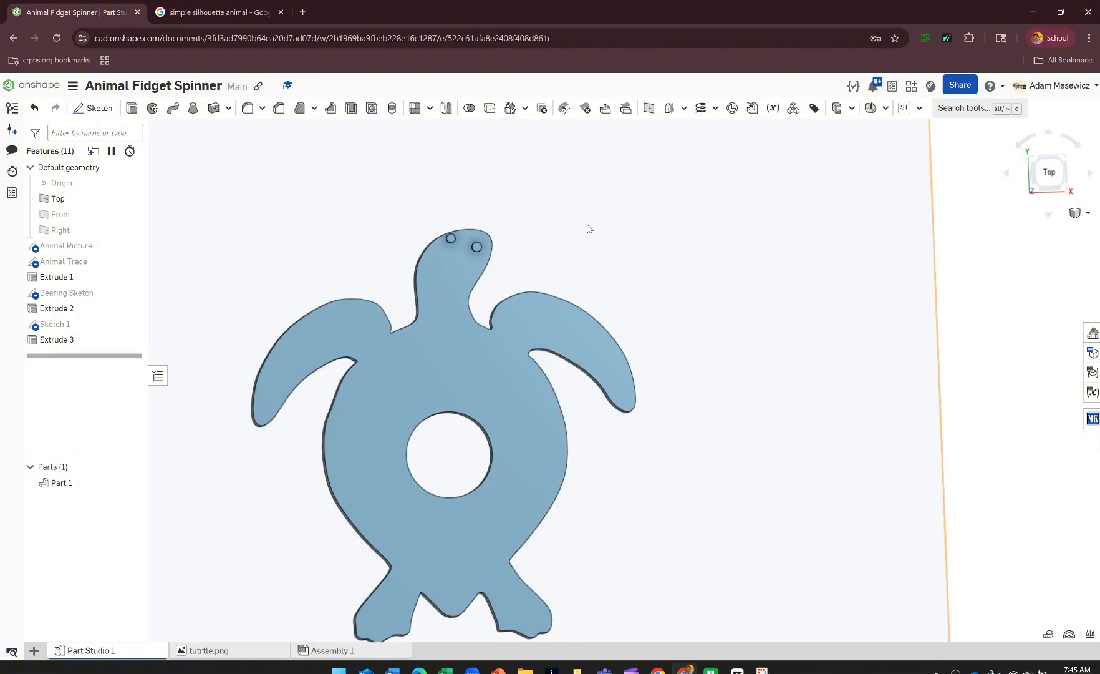
scroll(515, 275, down, 3)
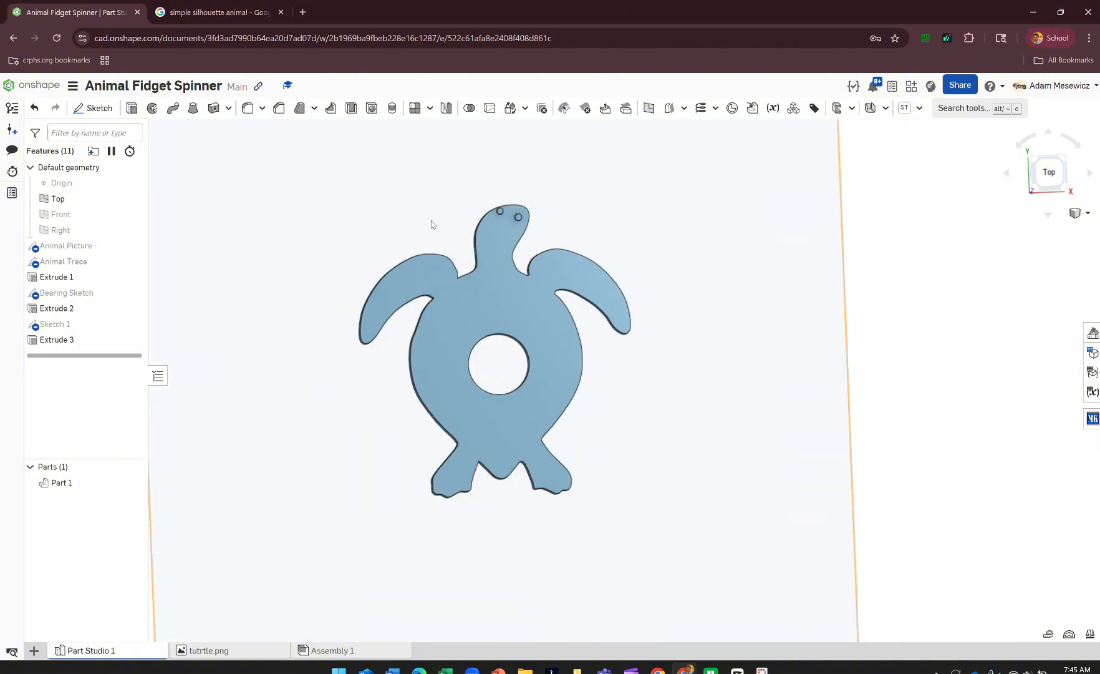